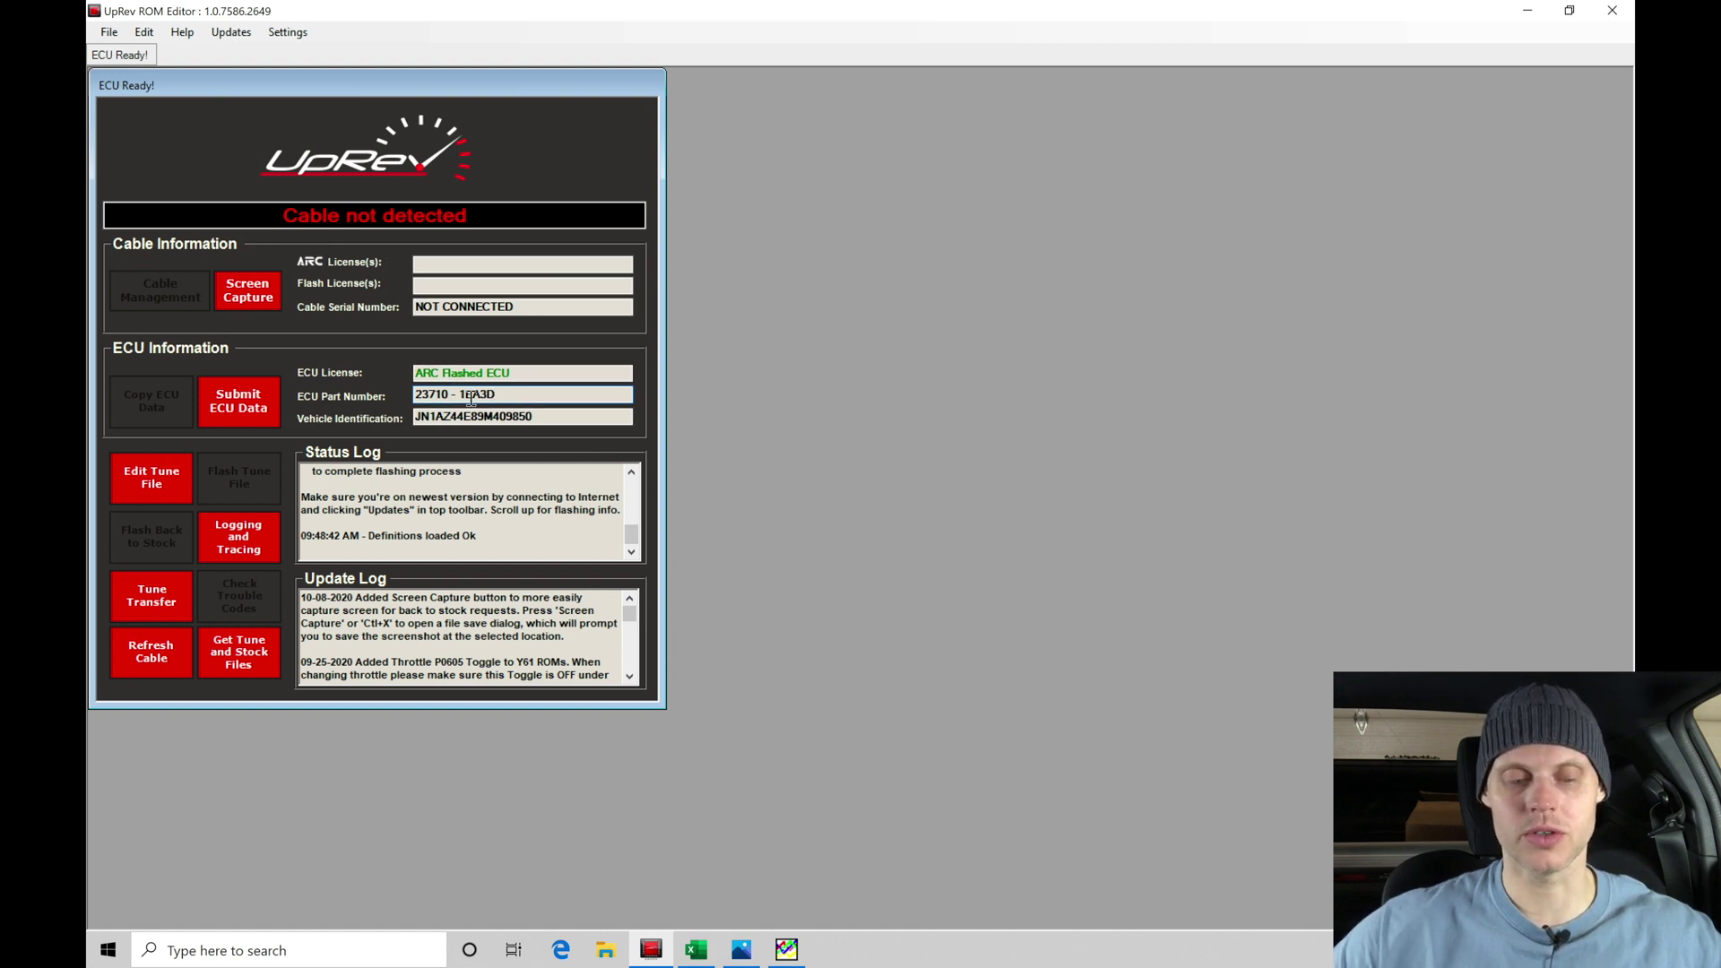
# - Open the tune and stock file downloader and search for ROM 1EA3D, matching the ECU part number
pyautogui.moveTo(461, 396); pyautogui.dragTo(510, 395)
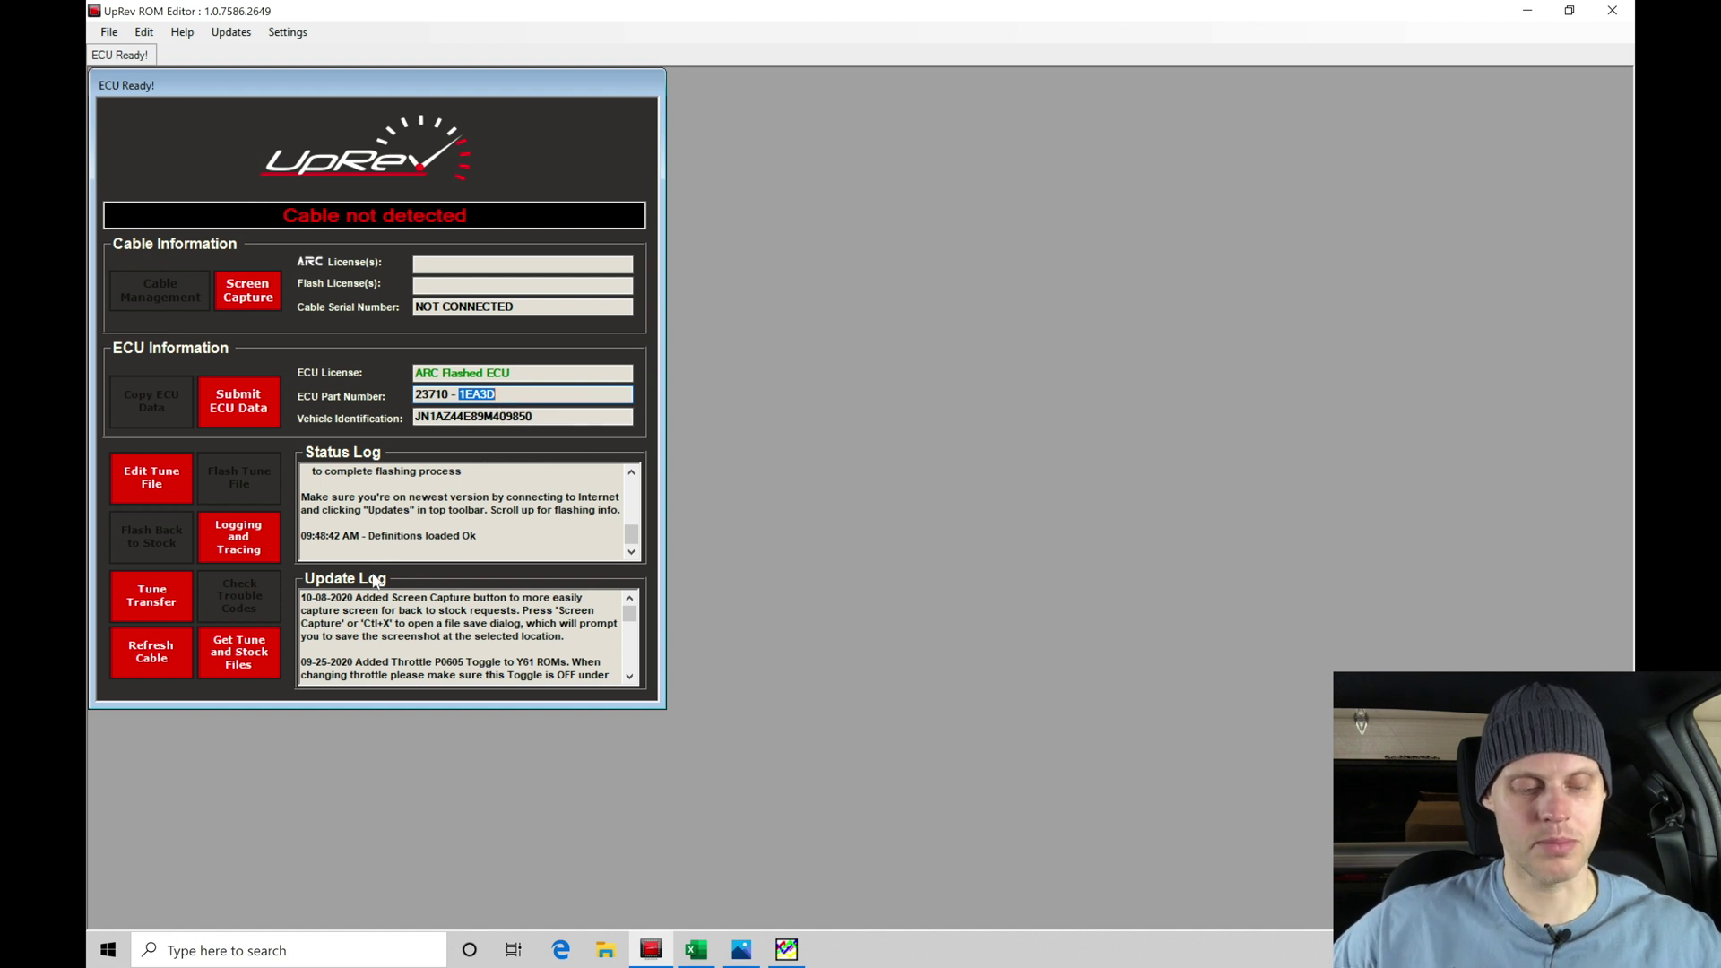
pyautogui.click(256, 667)
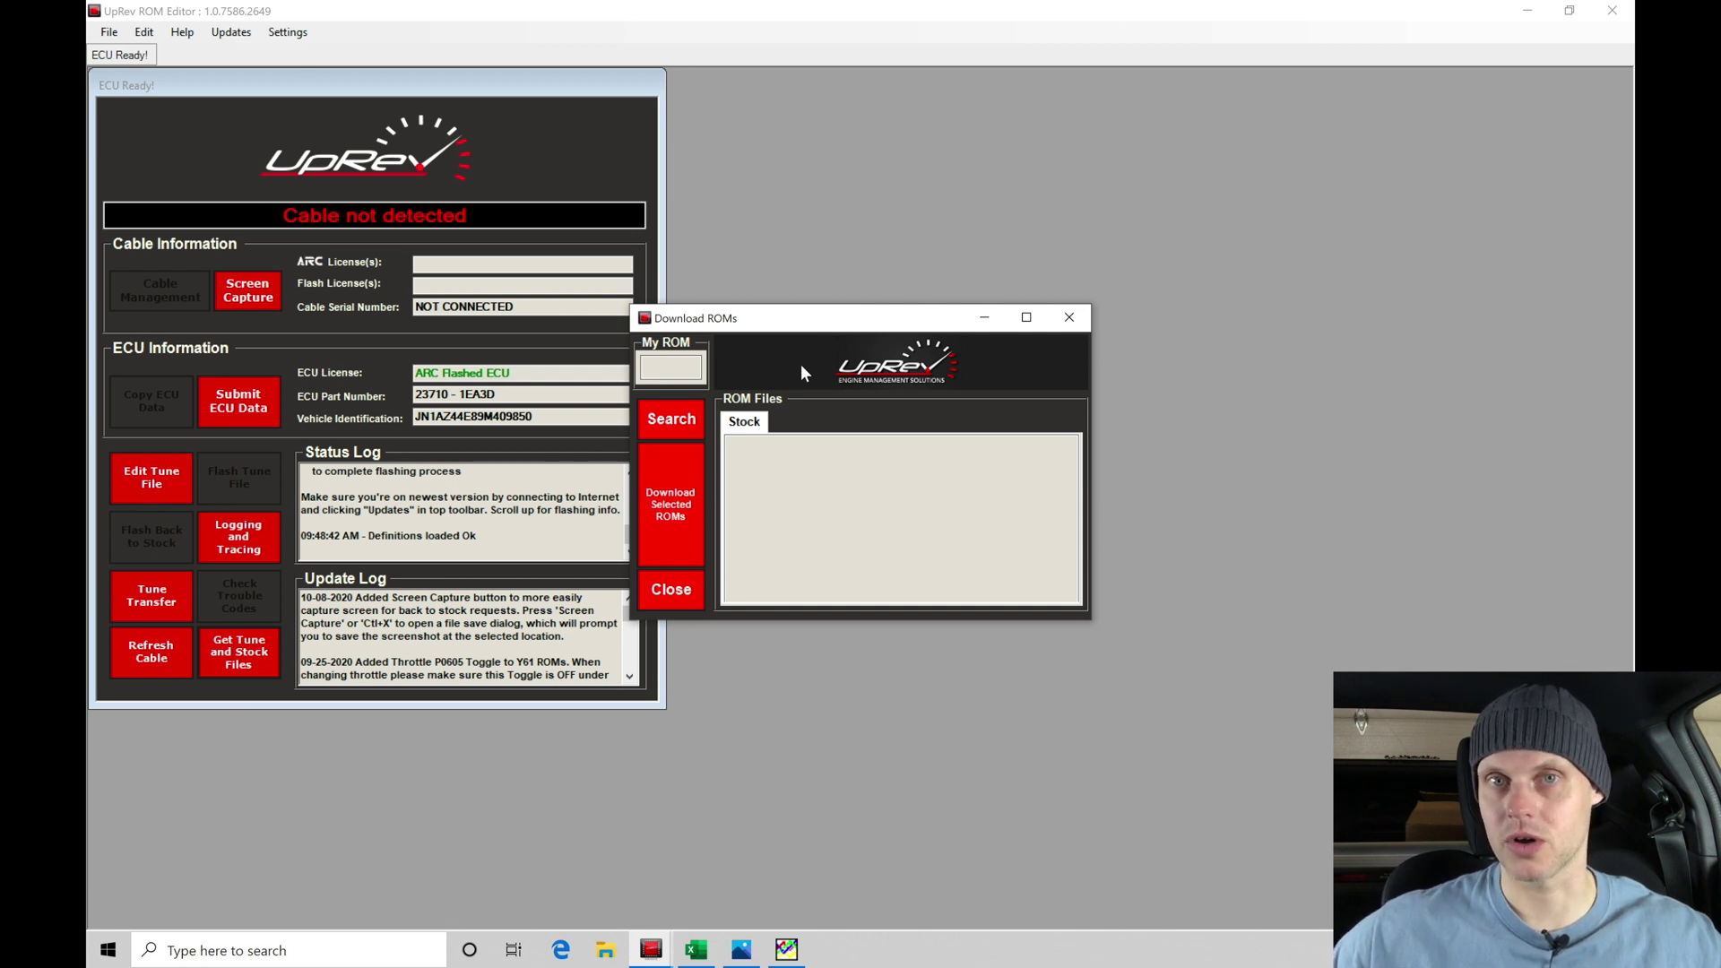
pyautogui.click(679, 370)
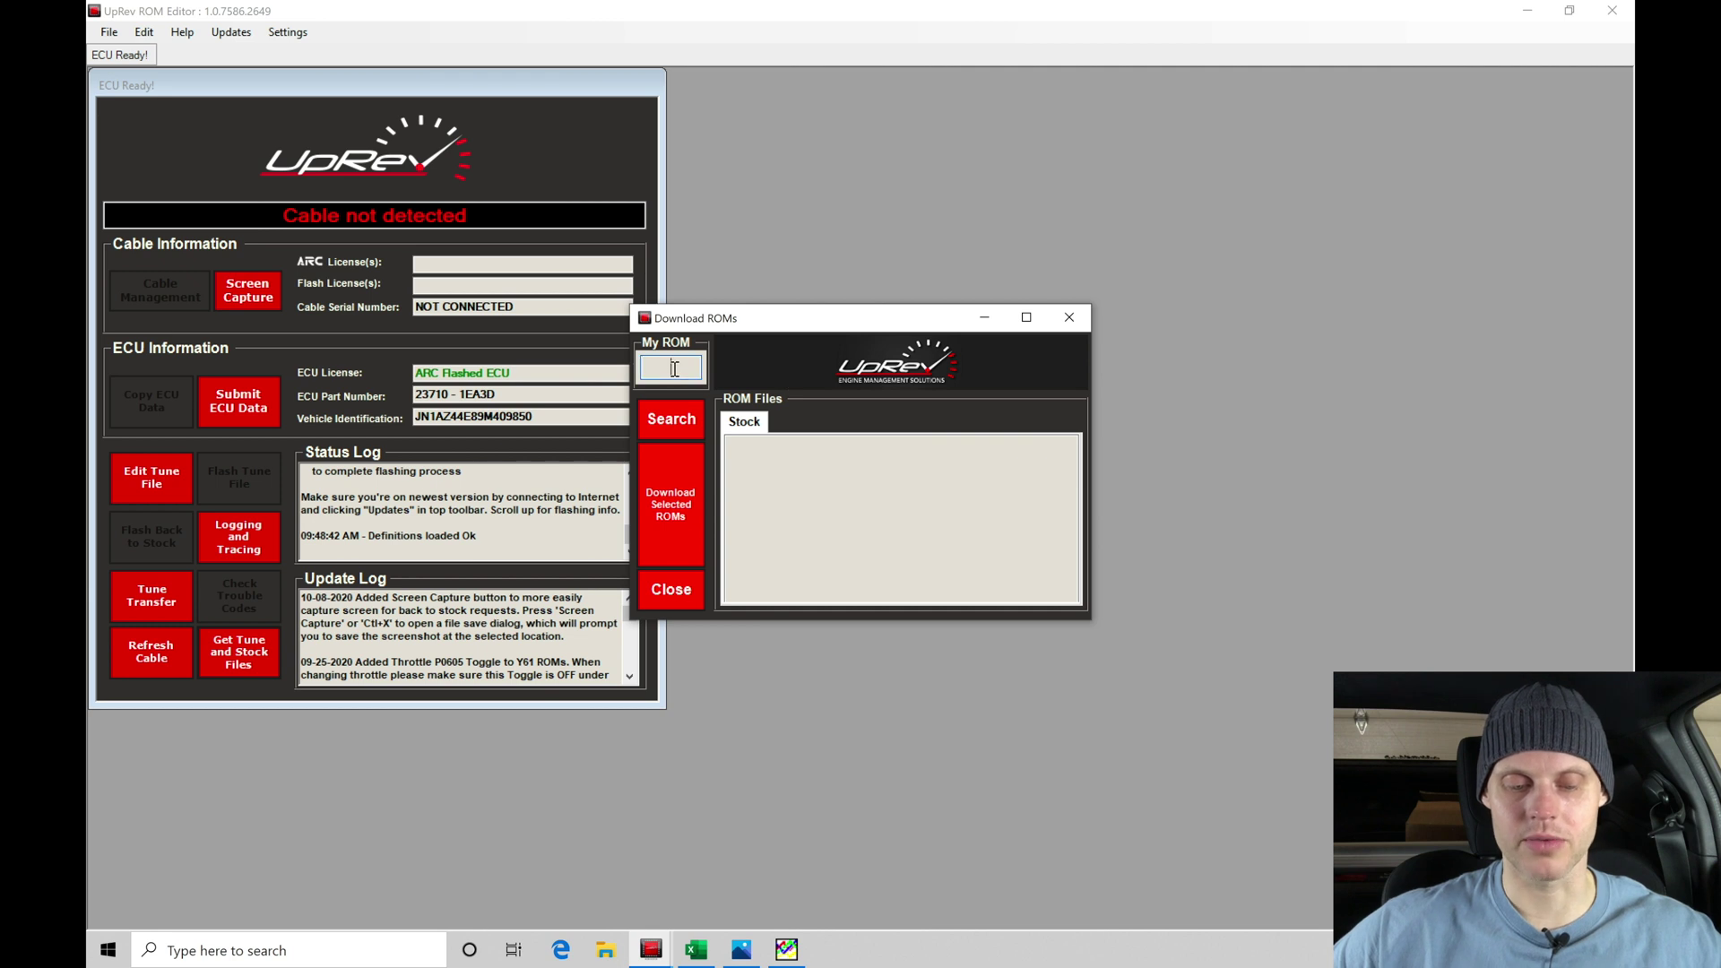
pyautogui.write('1EA3D')
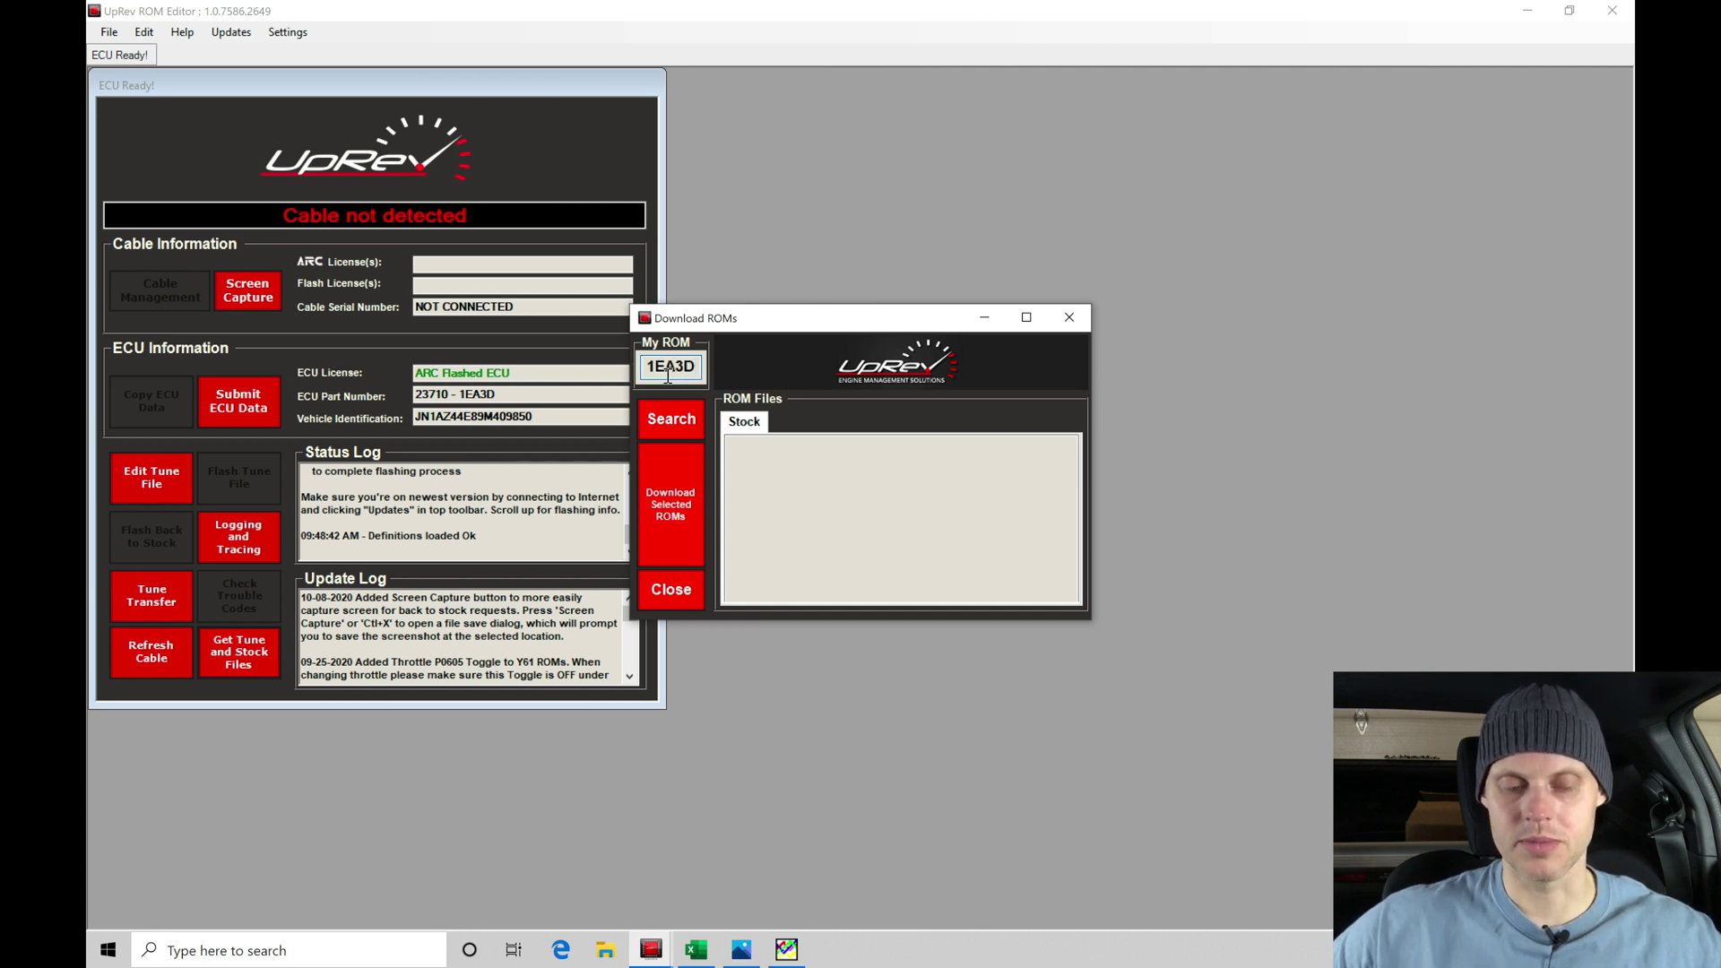
pyautogui.click(474, 397)
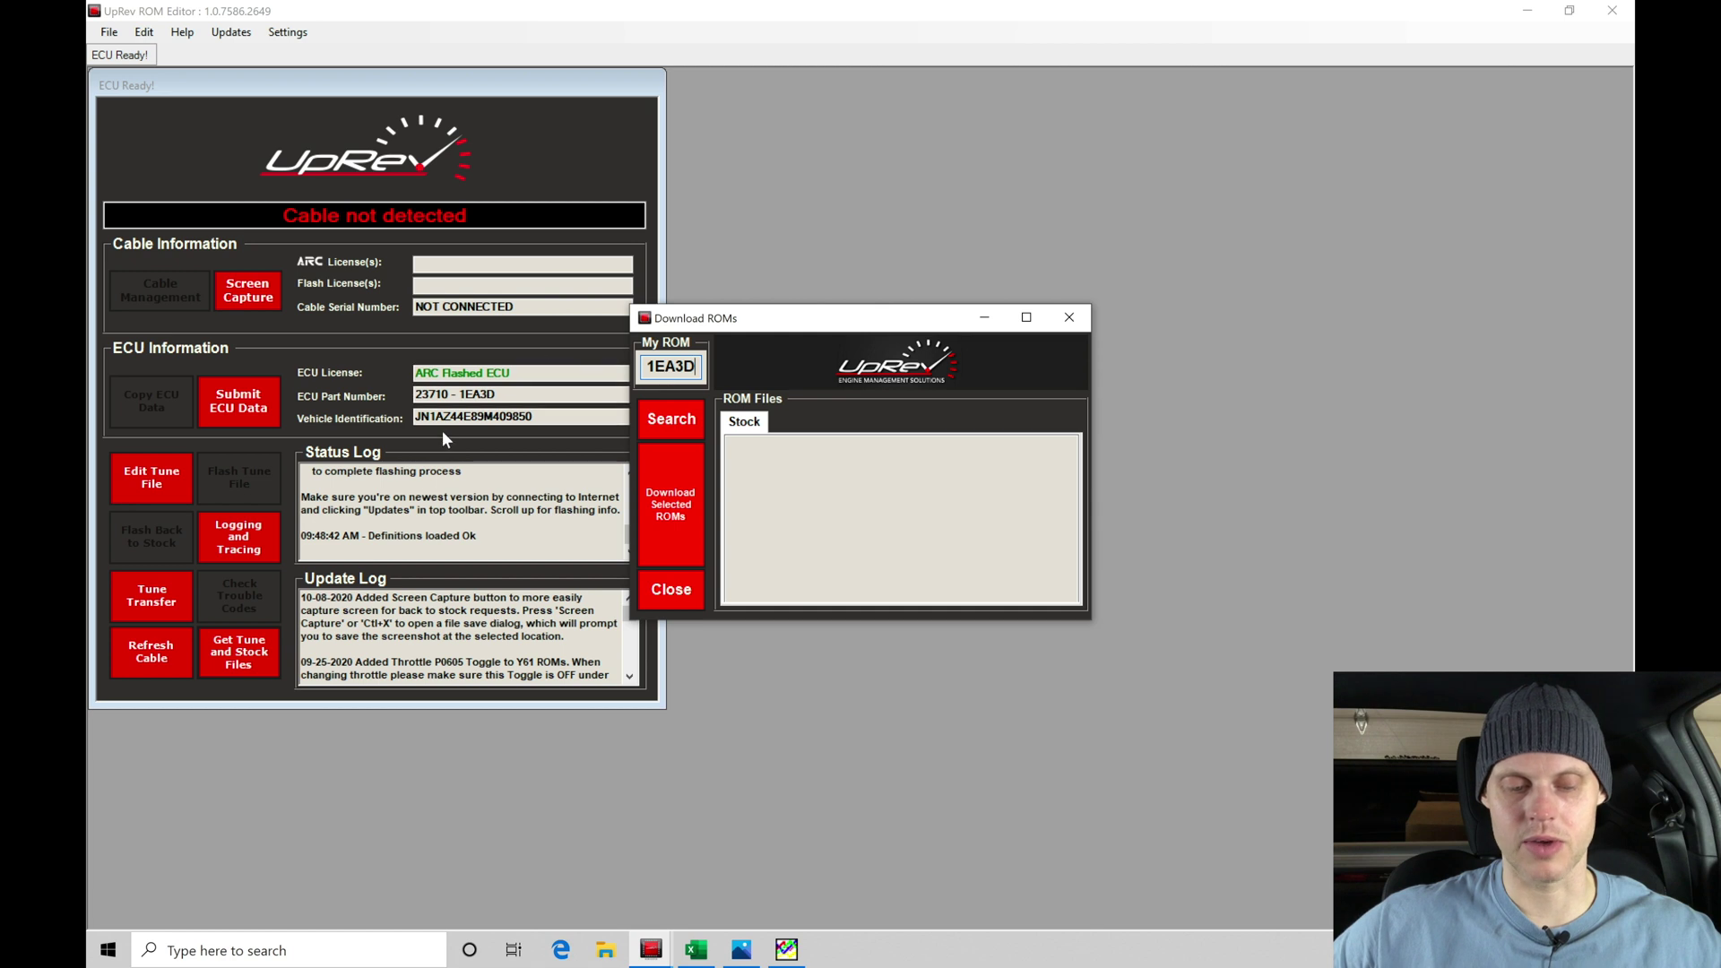
pyautogui.click(691, 426)
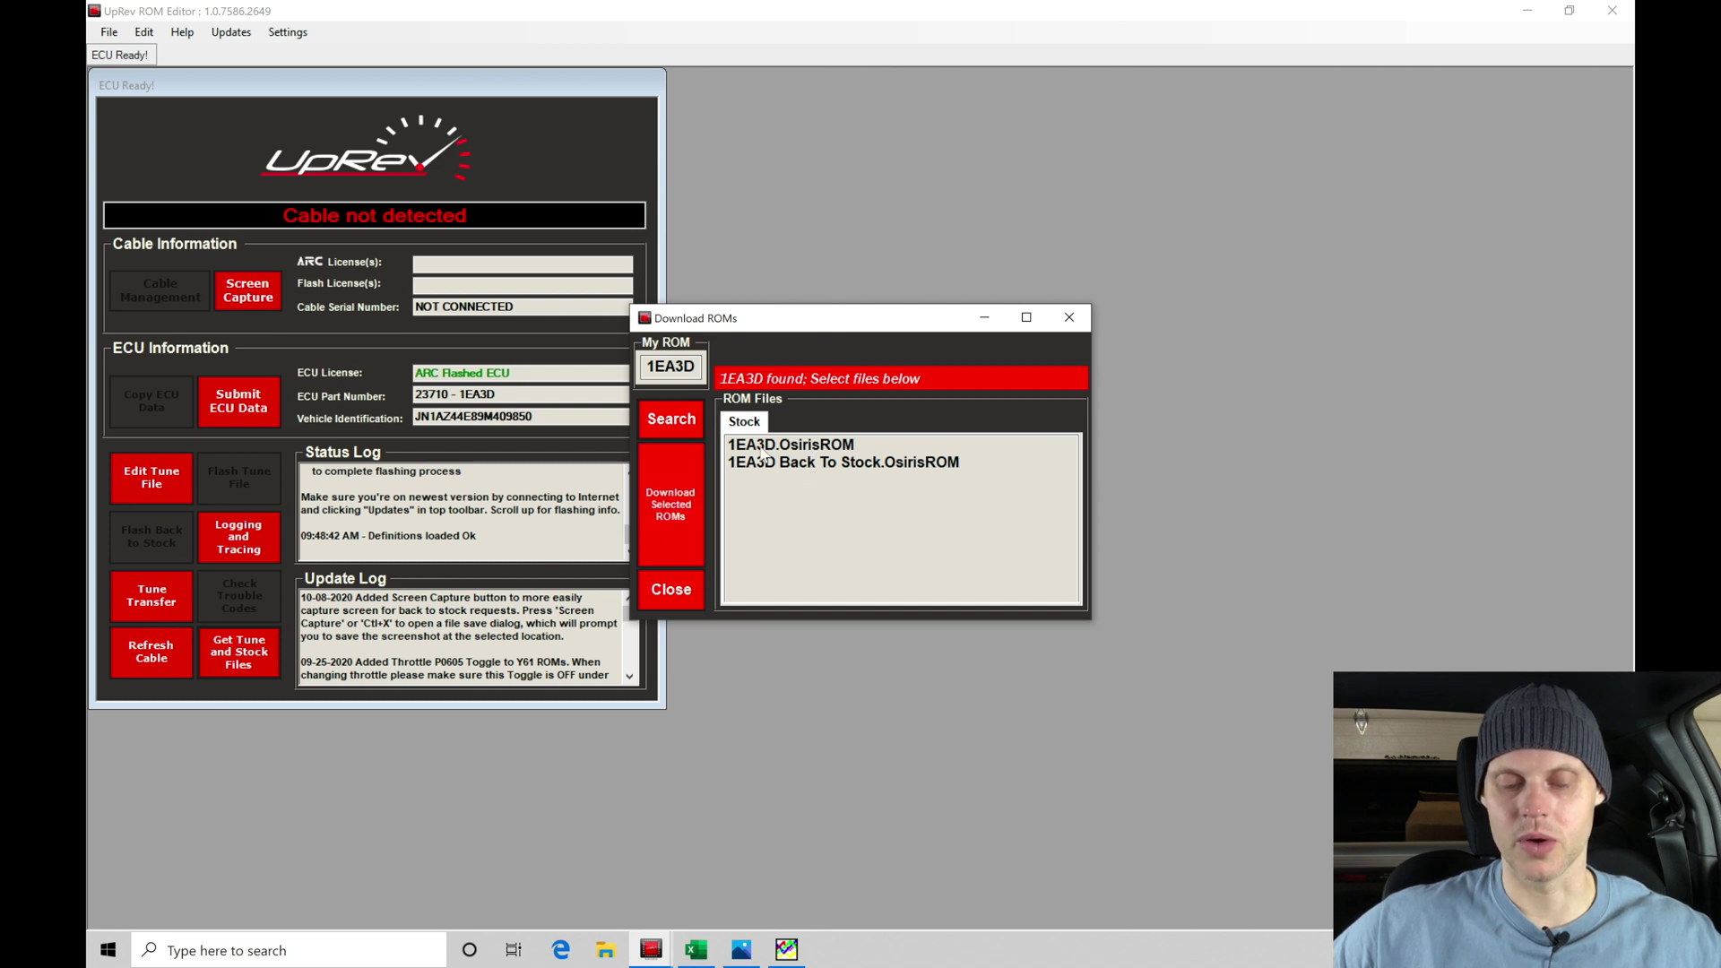
# - Select both 1EA3D.OsirisROM and 1EA3D Back To Stock.OsirisROM in the stock list and start downloading them
pyautogui.click(788, 447)
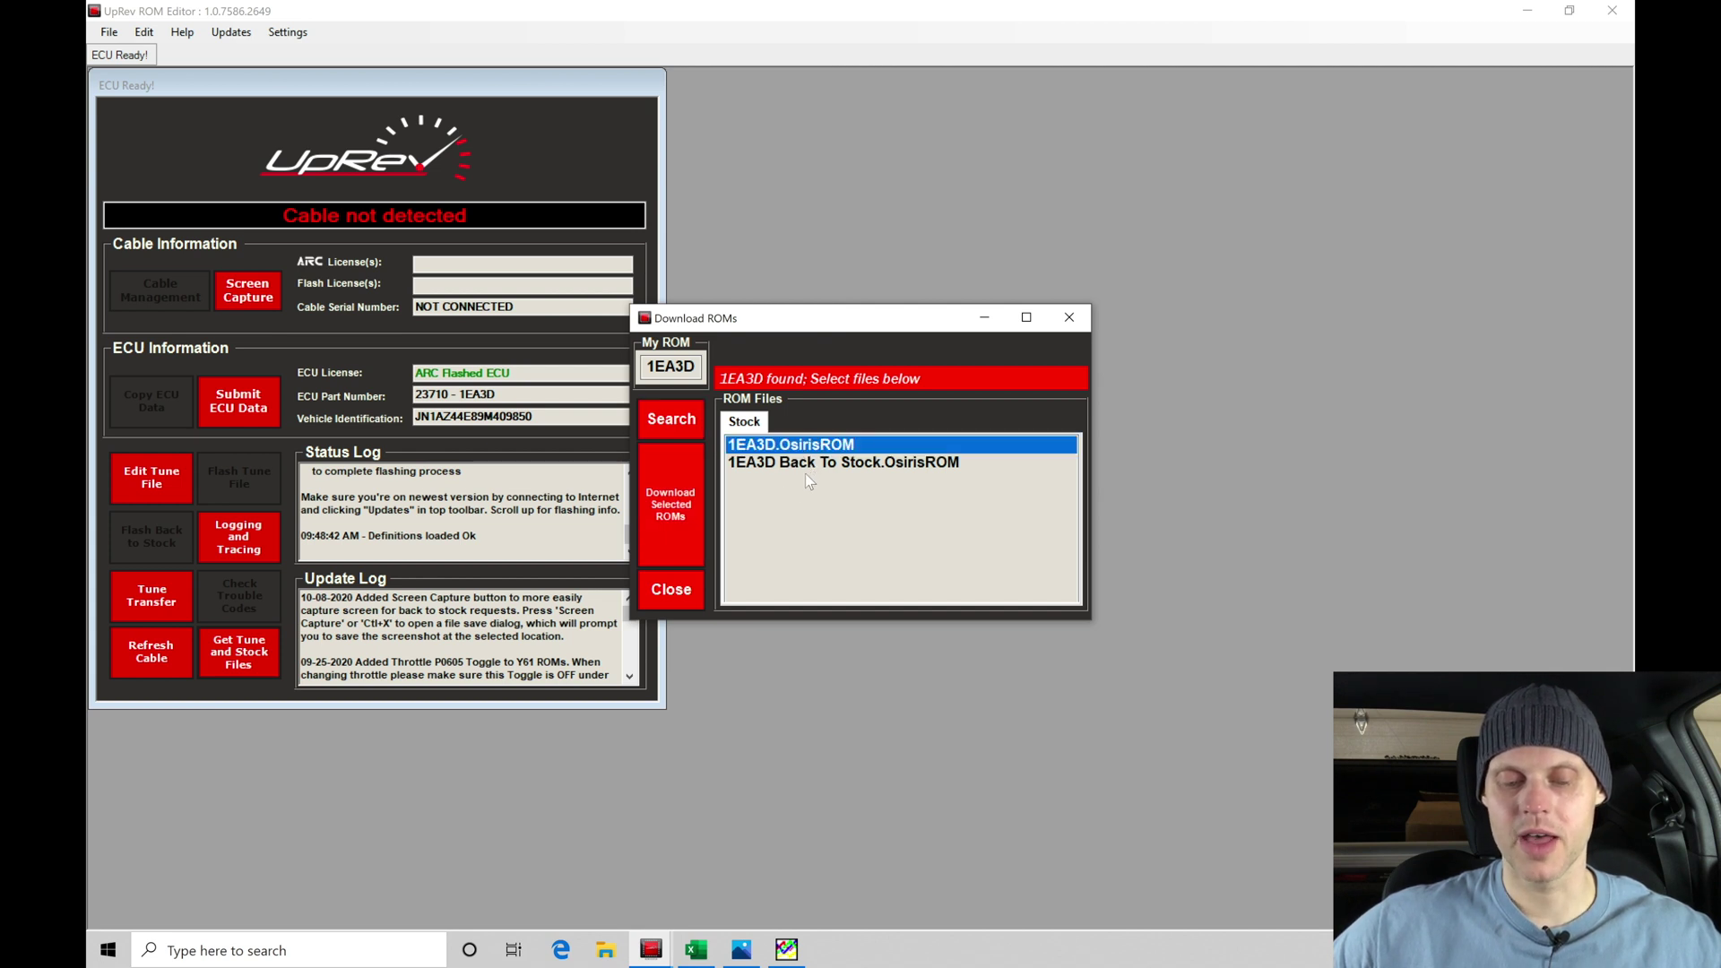
pyautogui.click(809, 464)
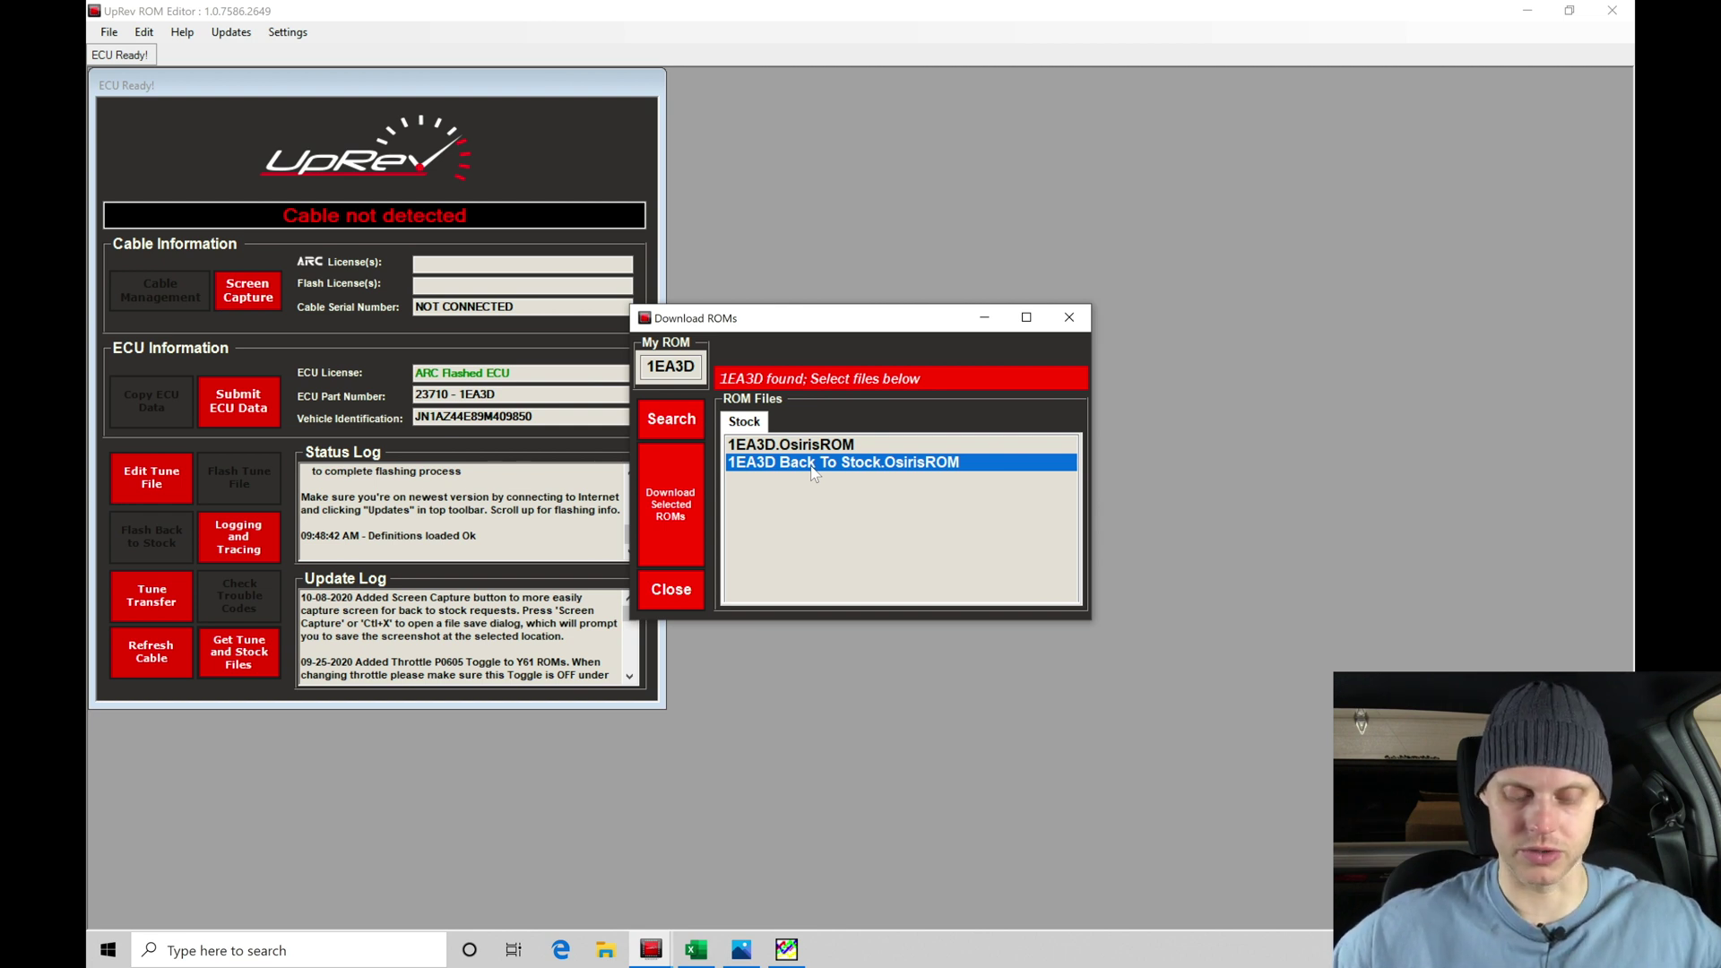
pyautogui.hotkey('shift', 'Up')
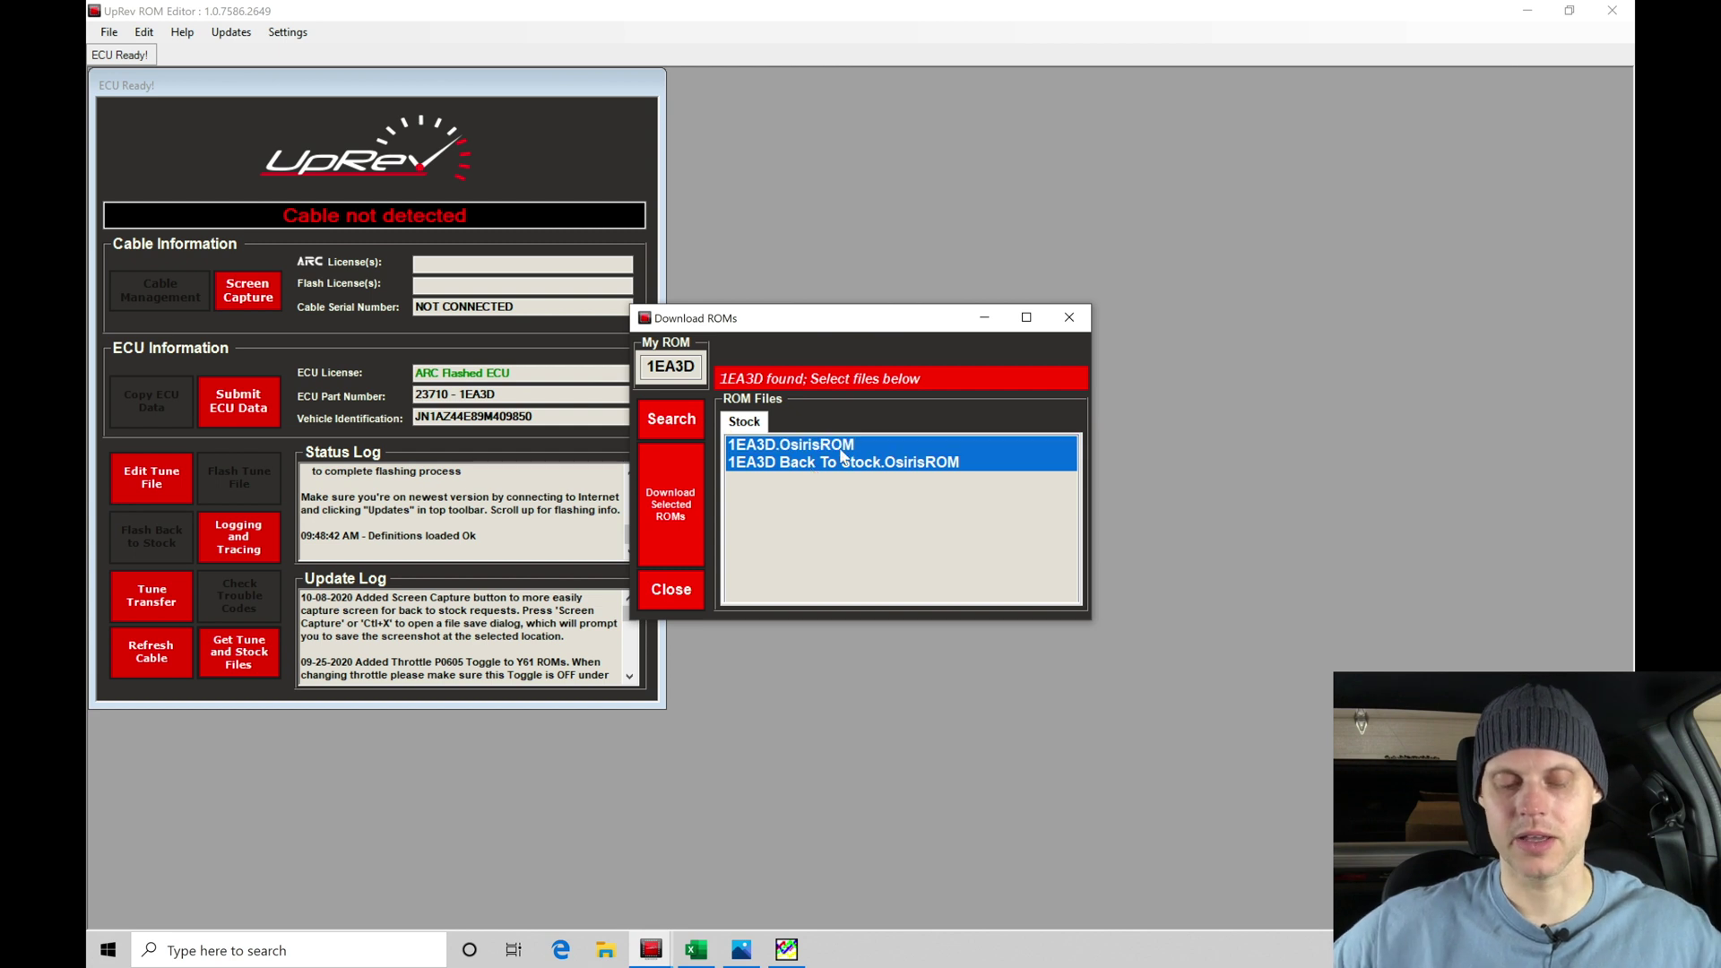
pyautogui.click(684, 536)
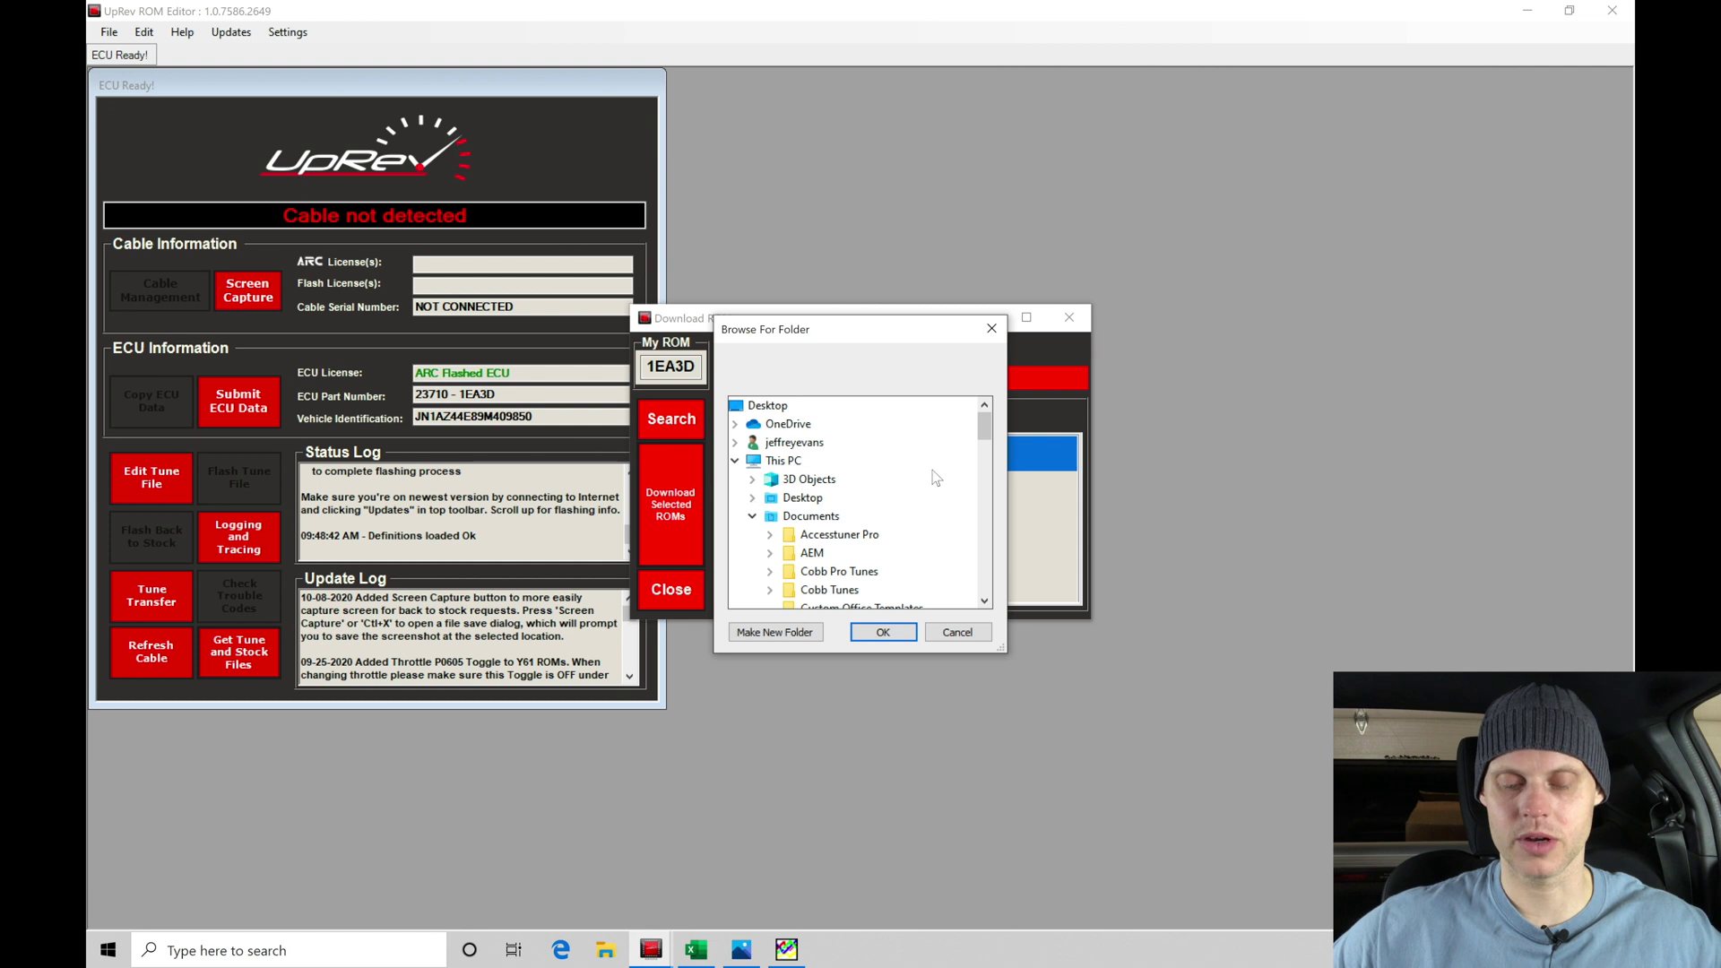
# - Create a new folder named "EPA 370z" inside the UpRev folder in Documents as the download location
pyautogui.moveTo(984, 437); pyautogui.dragTo(986, 445)
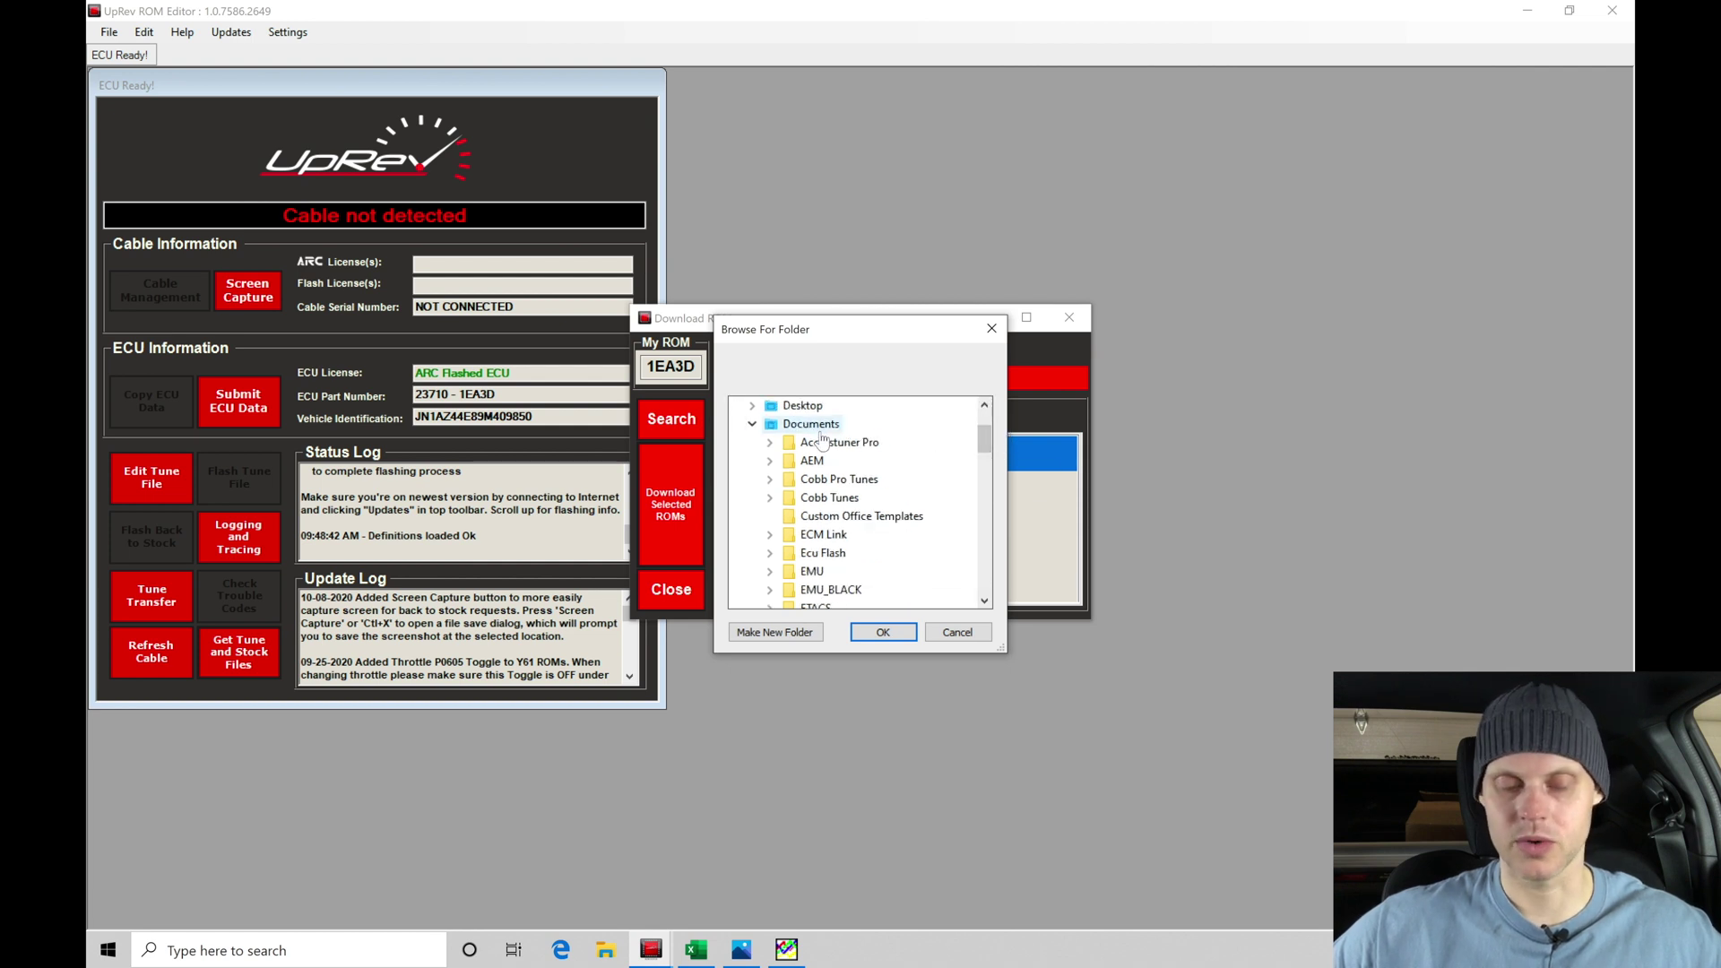
pyautogui.moveTo(985, 439); pyautogui.dragTo(985, 493)
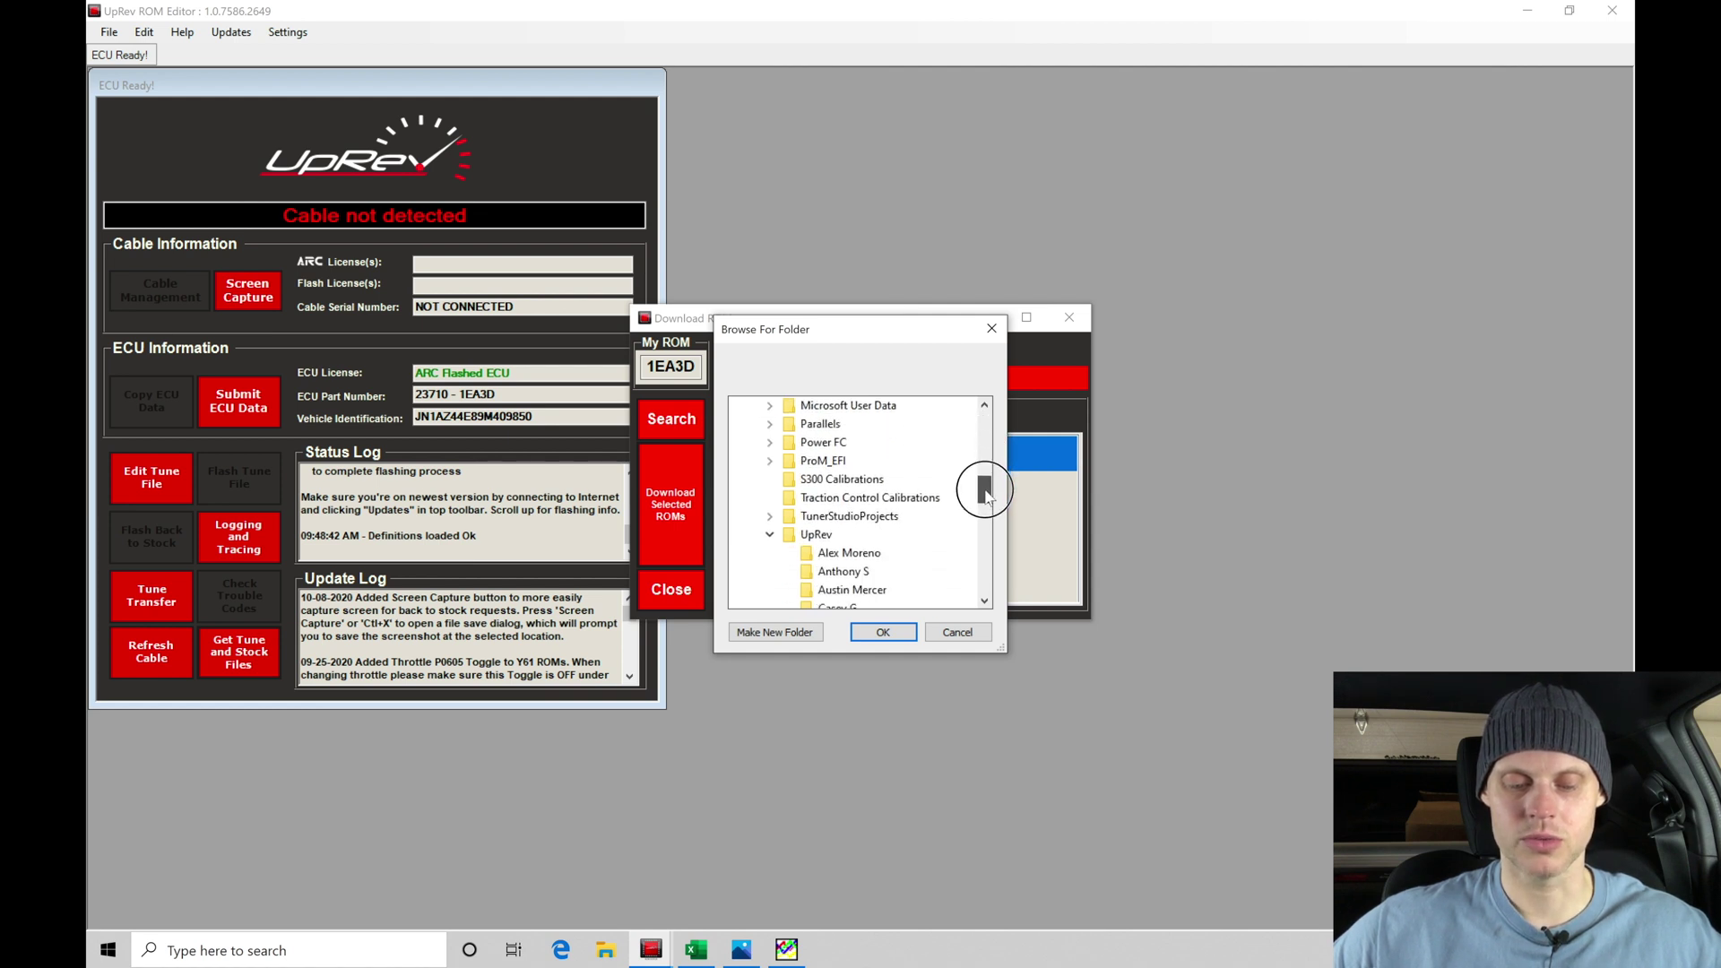
pyautogui.click(816, 534)
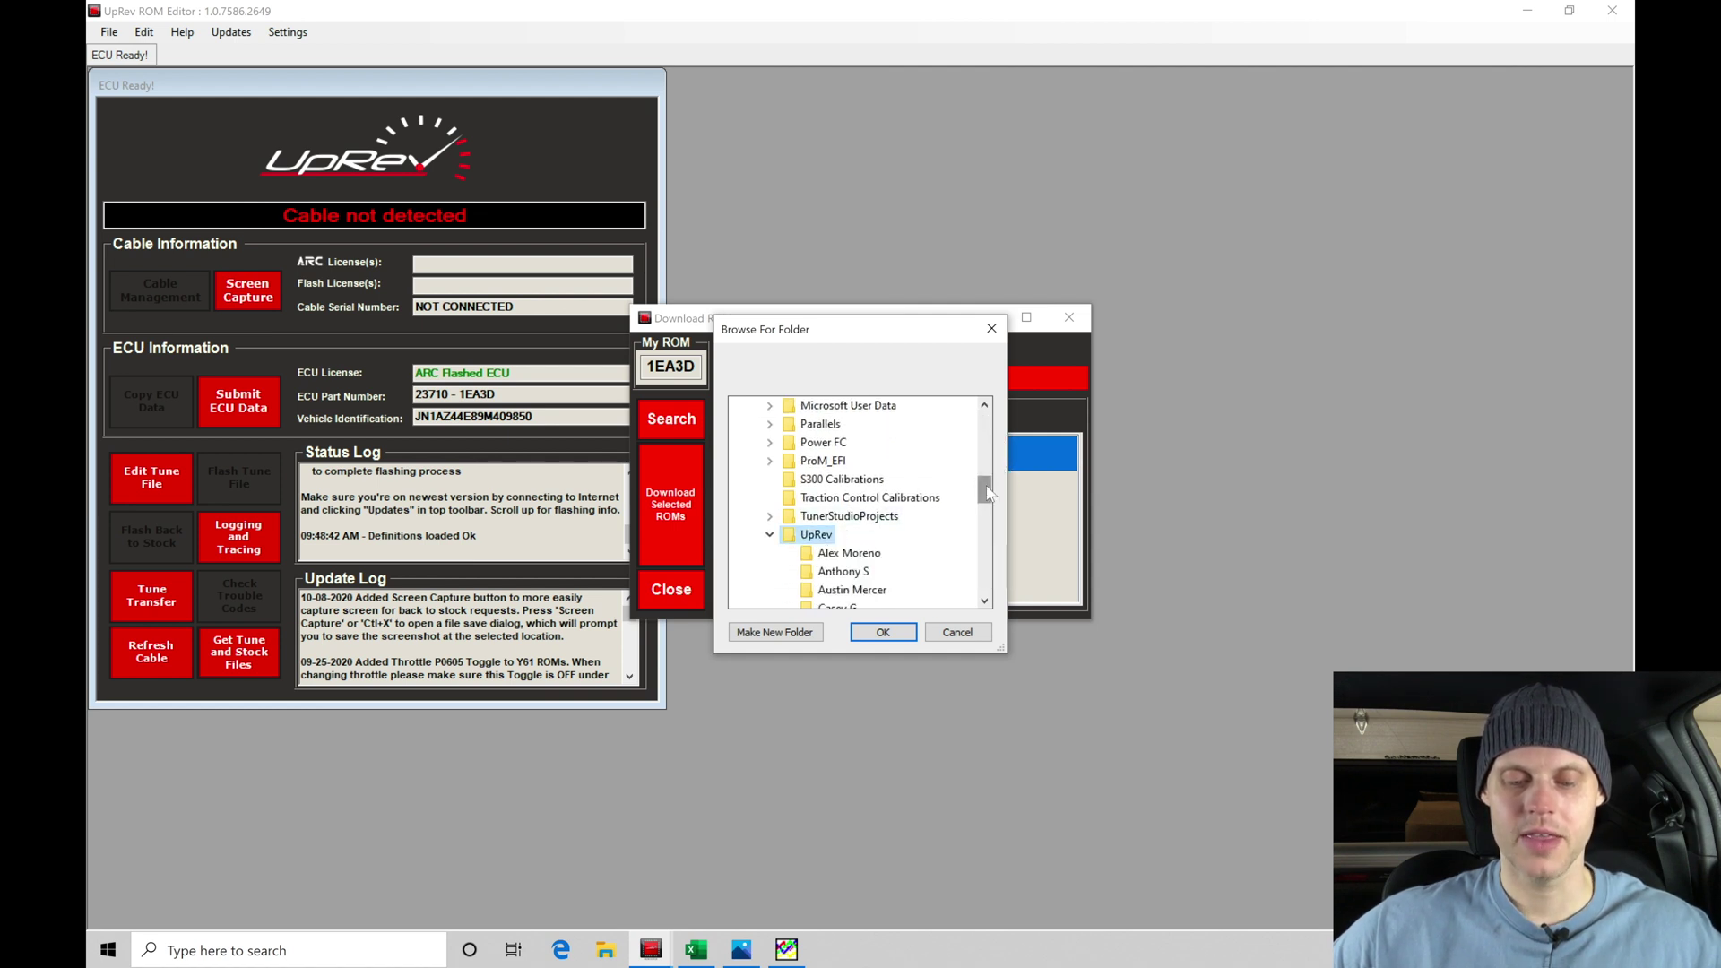
pyautogui.moveTo(986, 492); pyautogui.dragTo(985, 502)
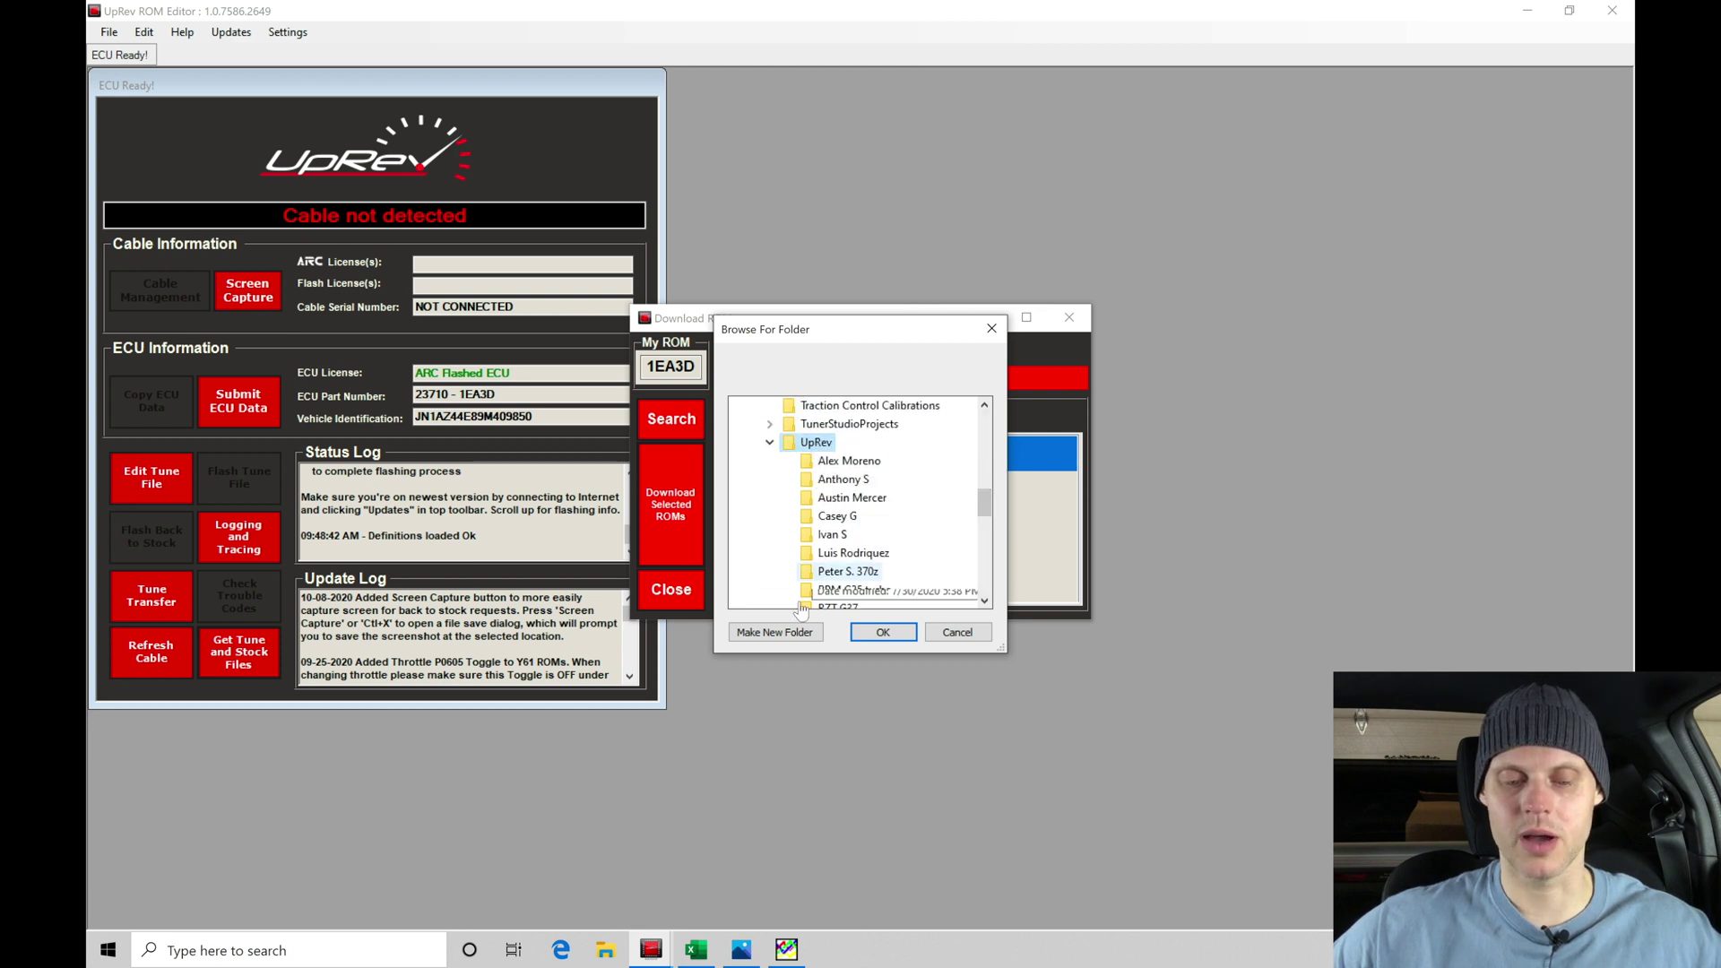
pyautogui.click(774, 633)
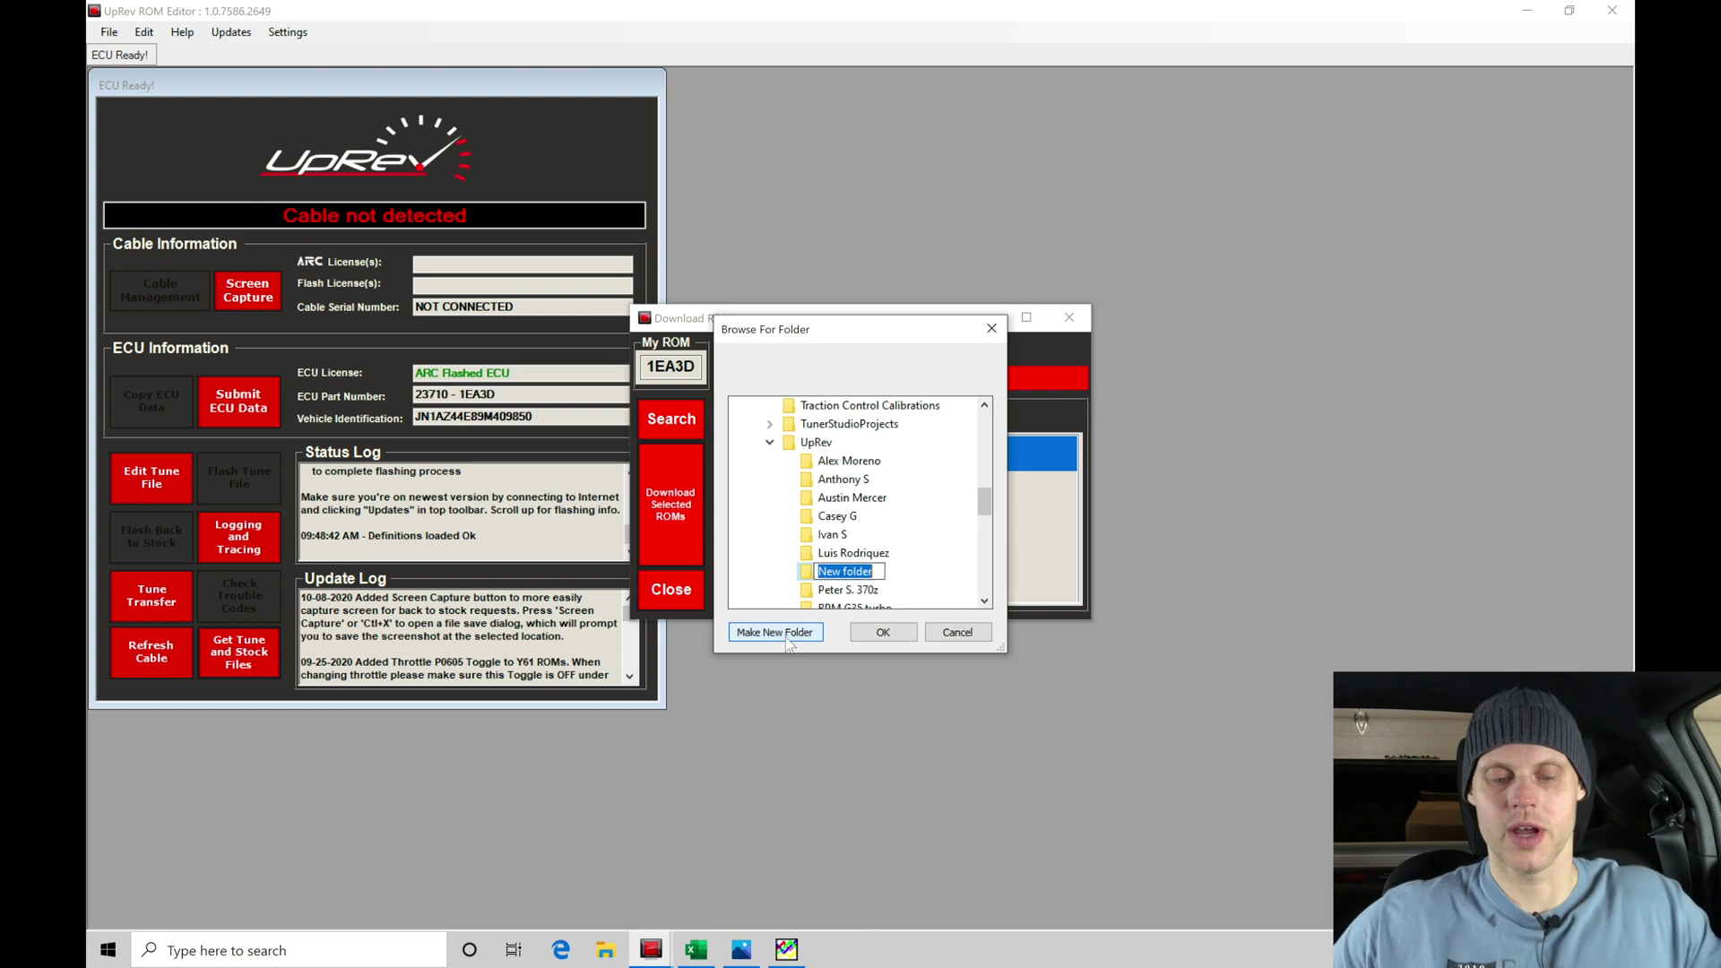
pyautogui.press('BackSpace')
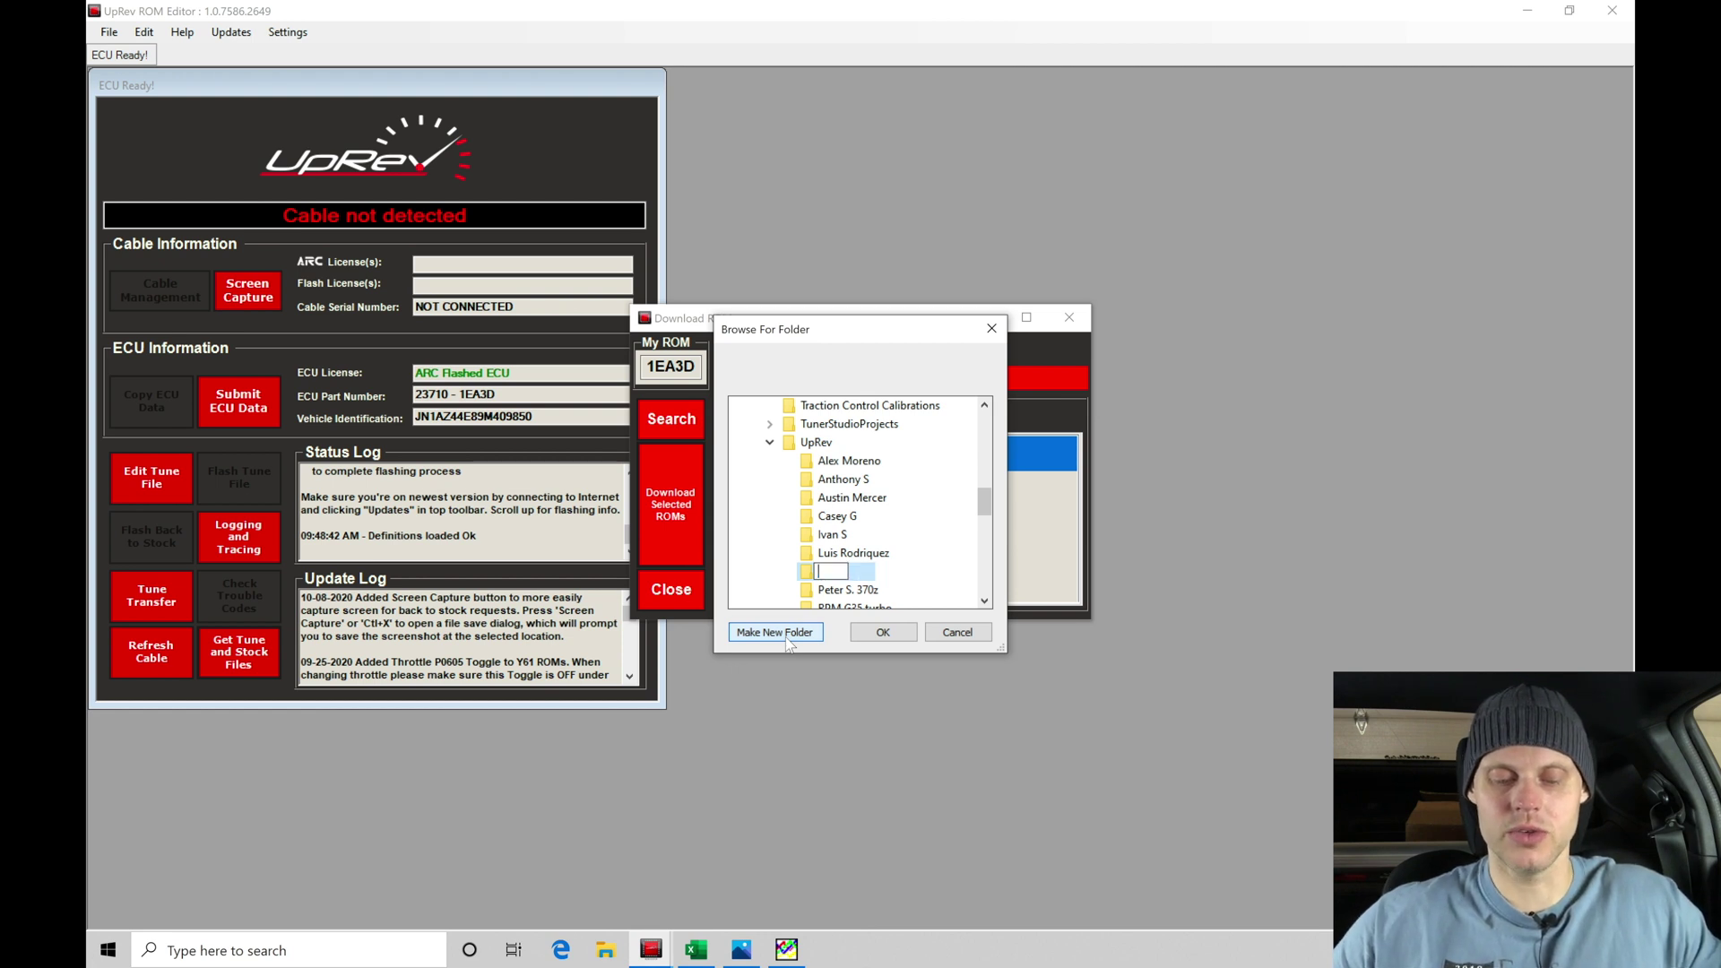
pyautogui.write('EPA 370z')
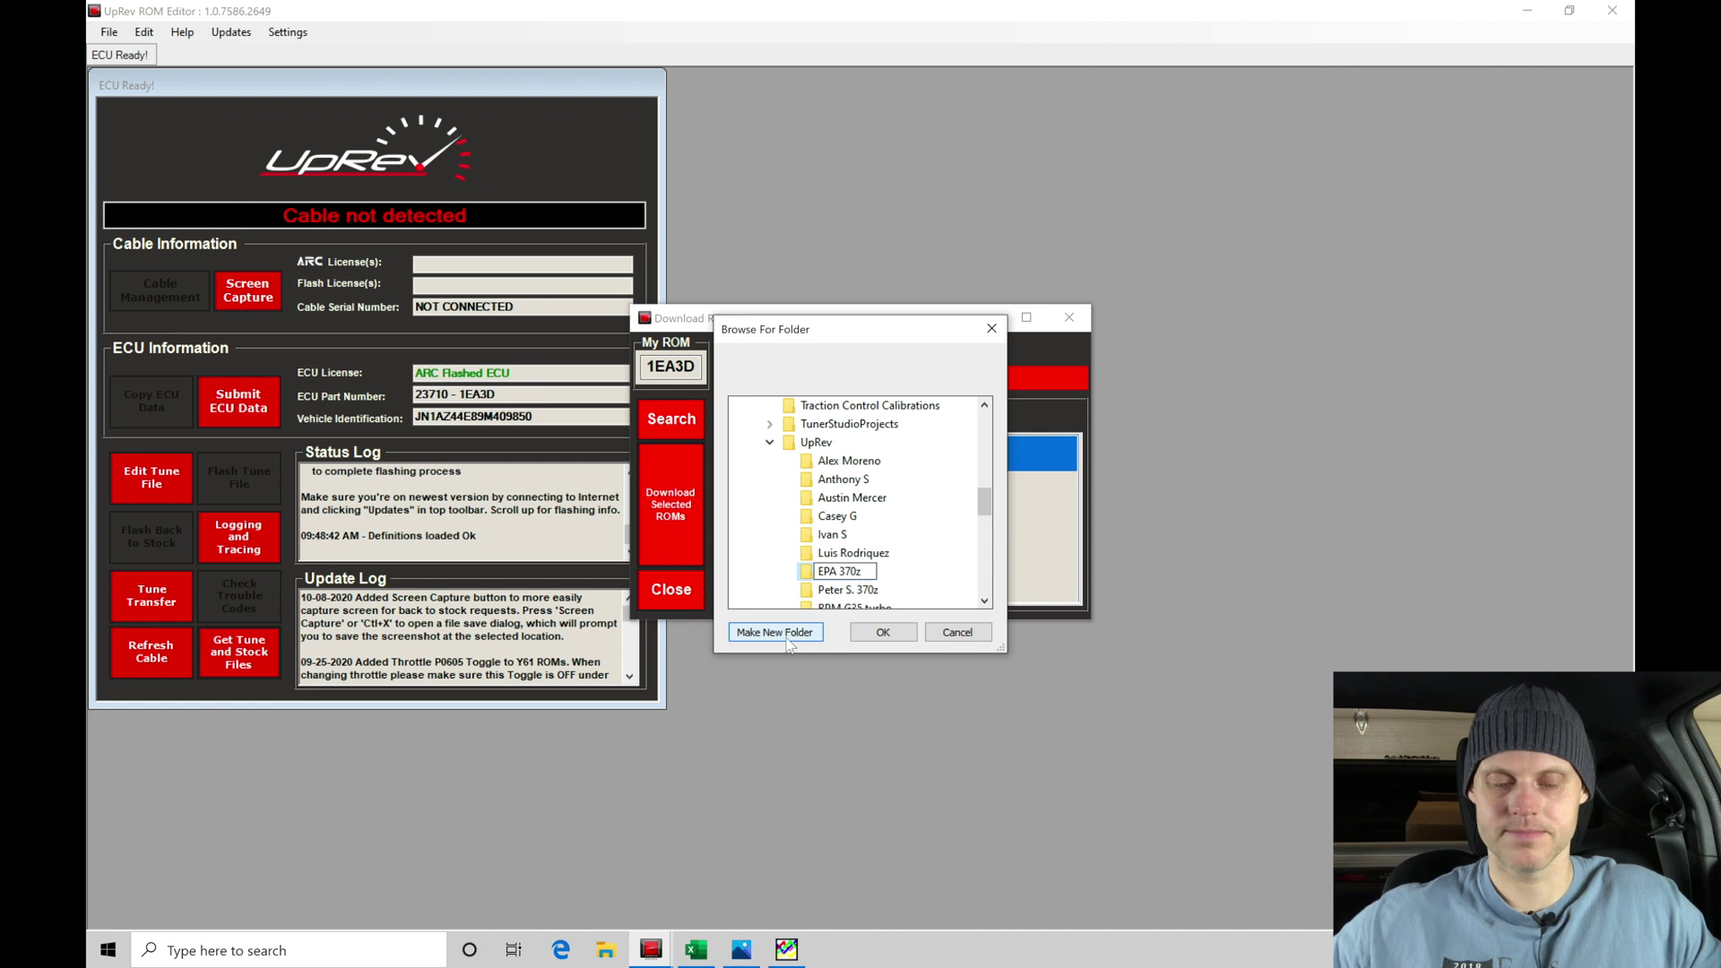
pyautogui.press('Escape')
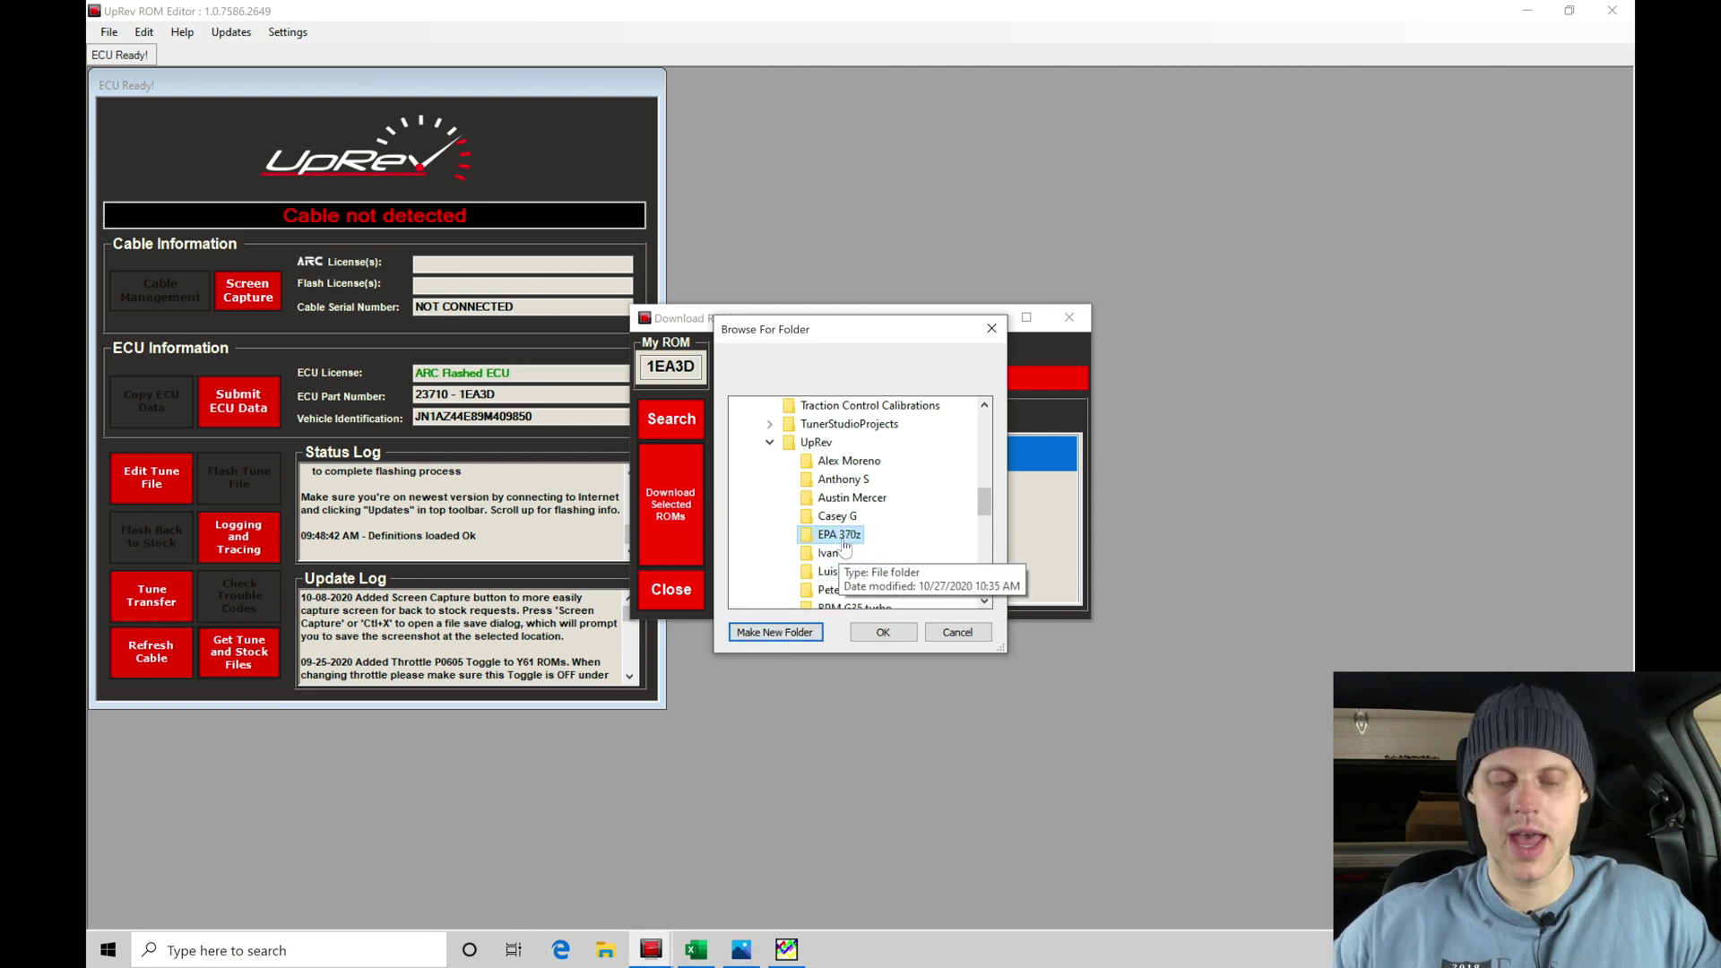
# - Save the two selected ROM files into the EPA 370z folder and close the download window
pyautogui.click(844, 538)
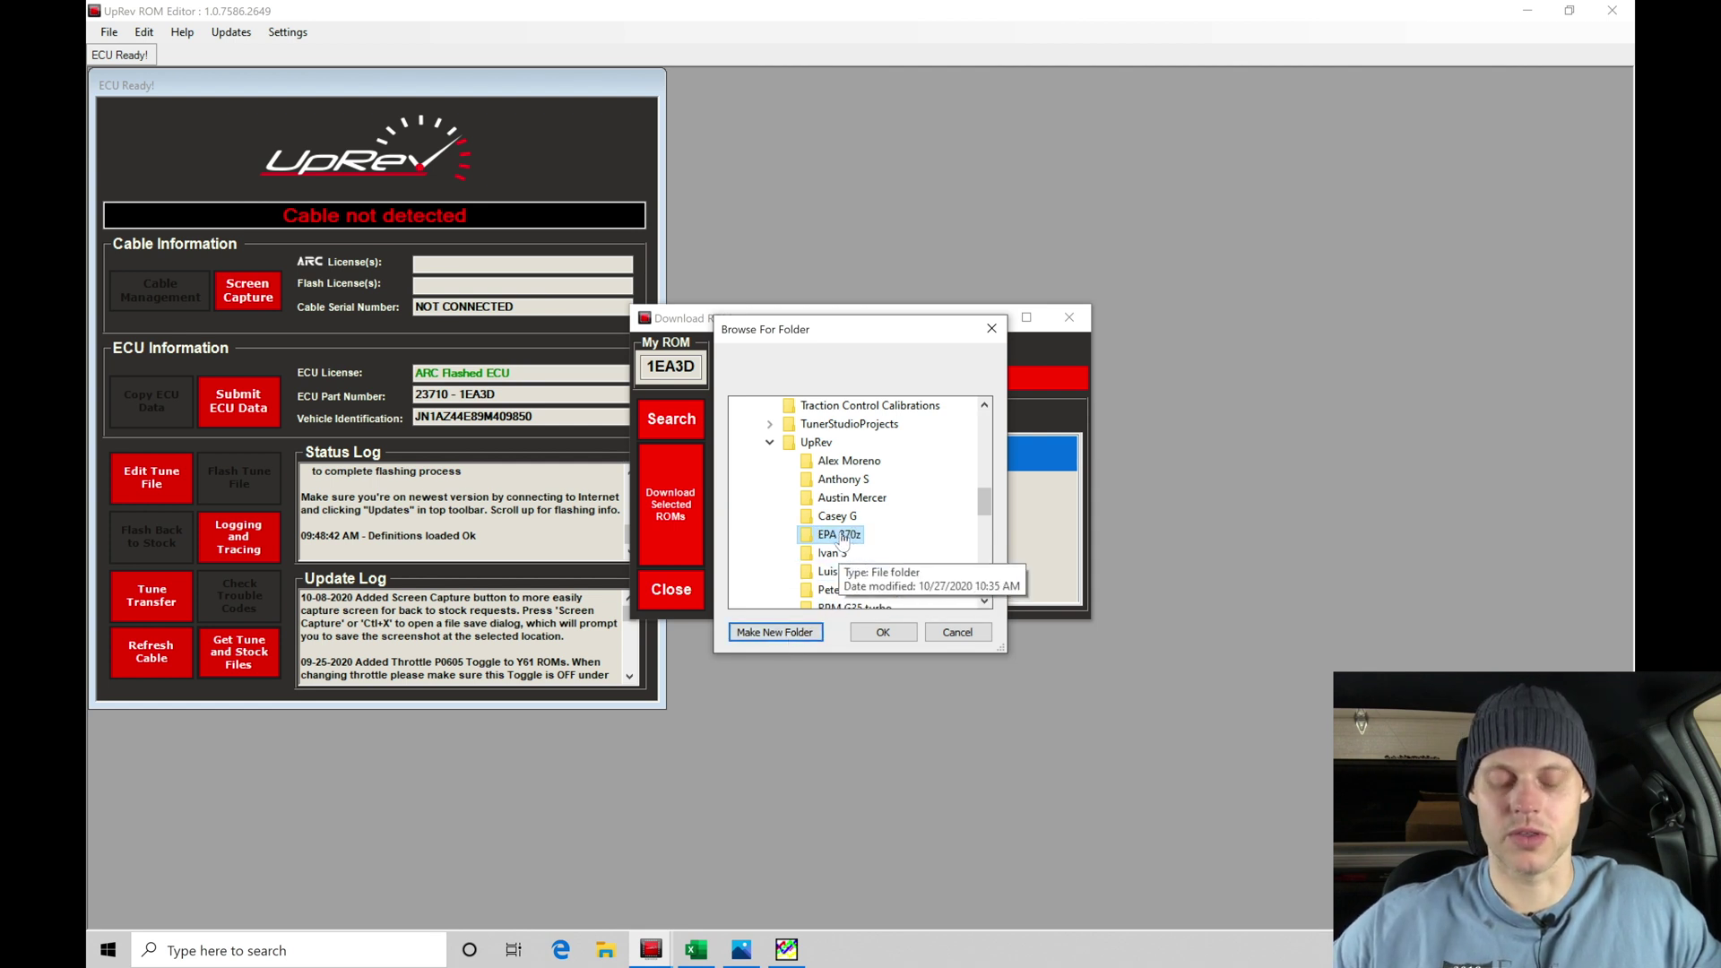
pyautogui.click(879, 630)
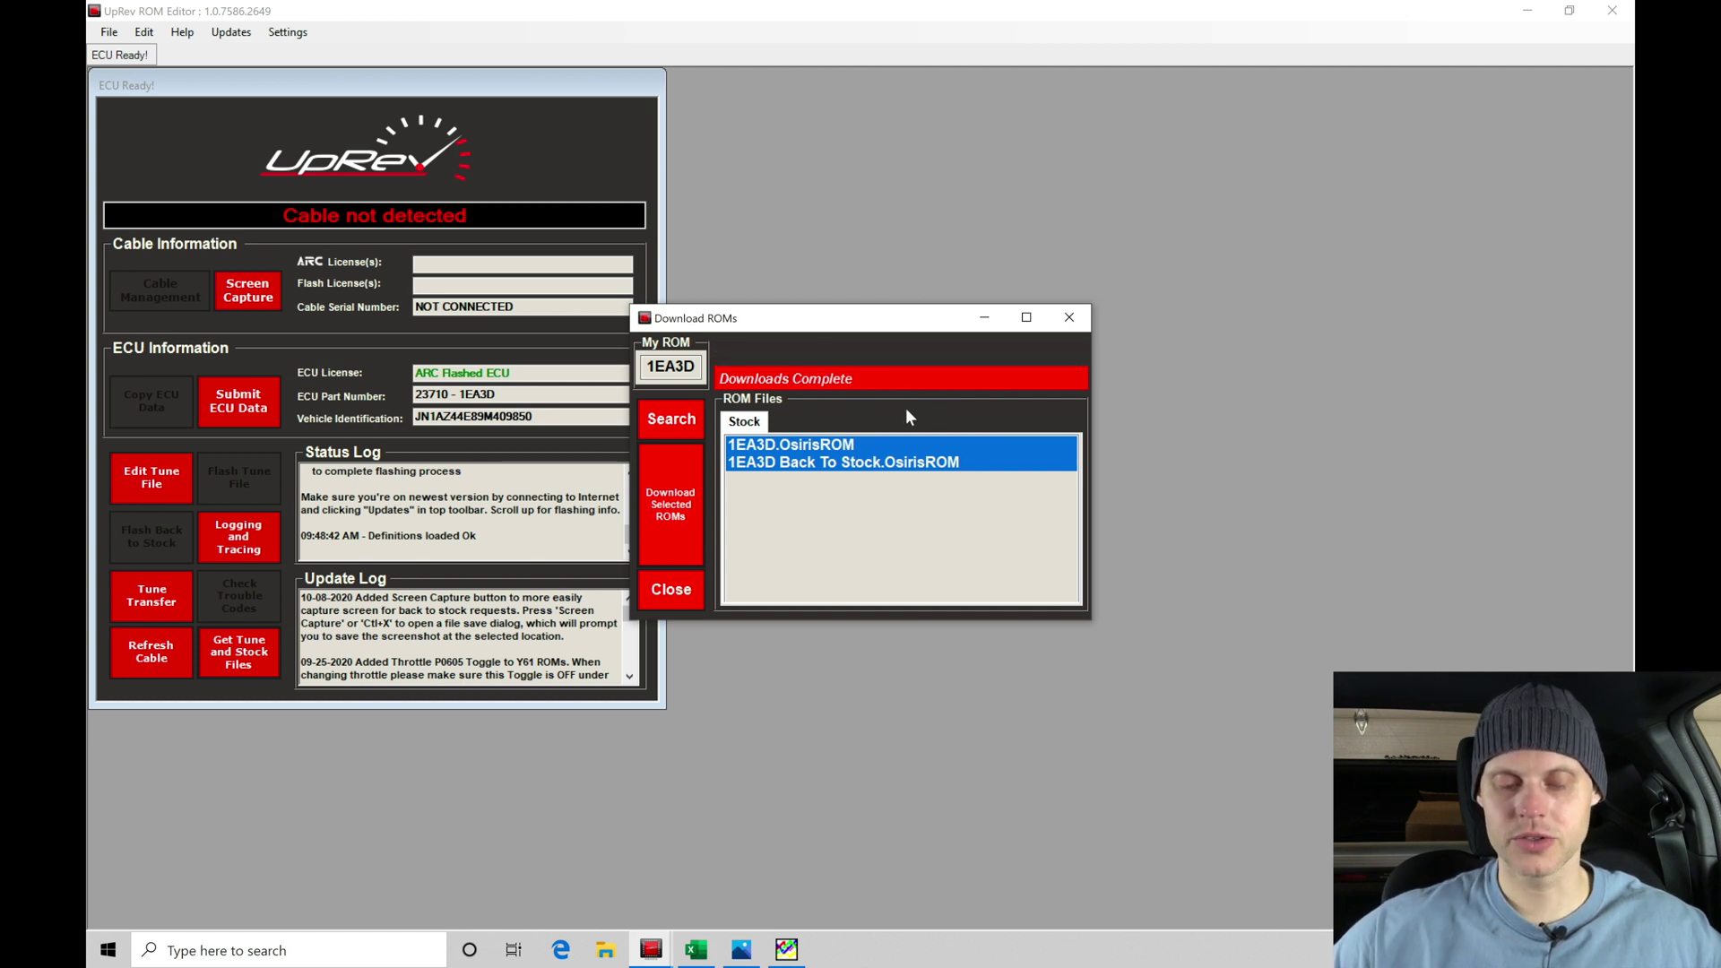
pyautogui.click(1070, 317)
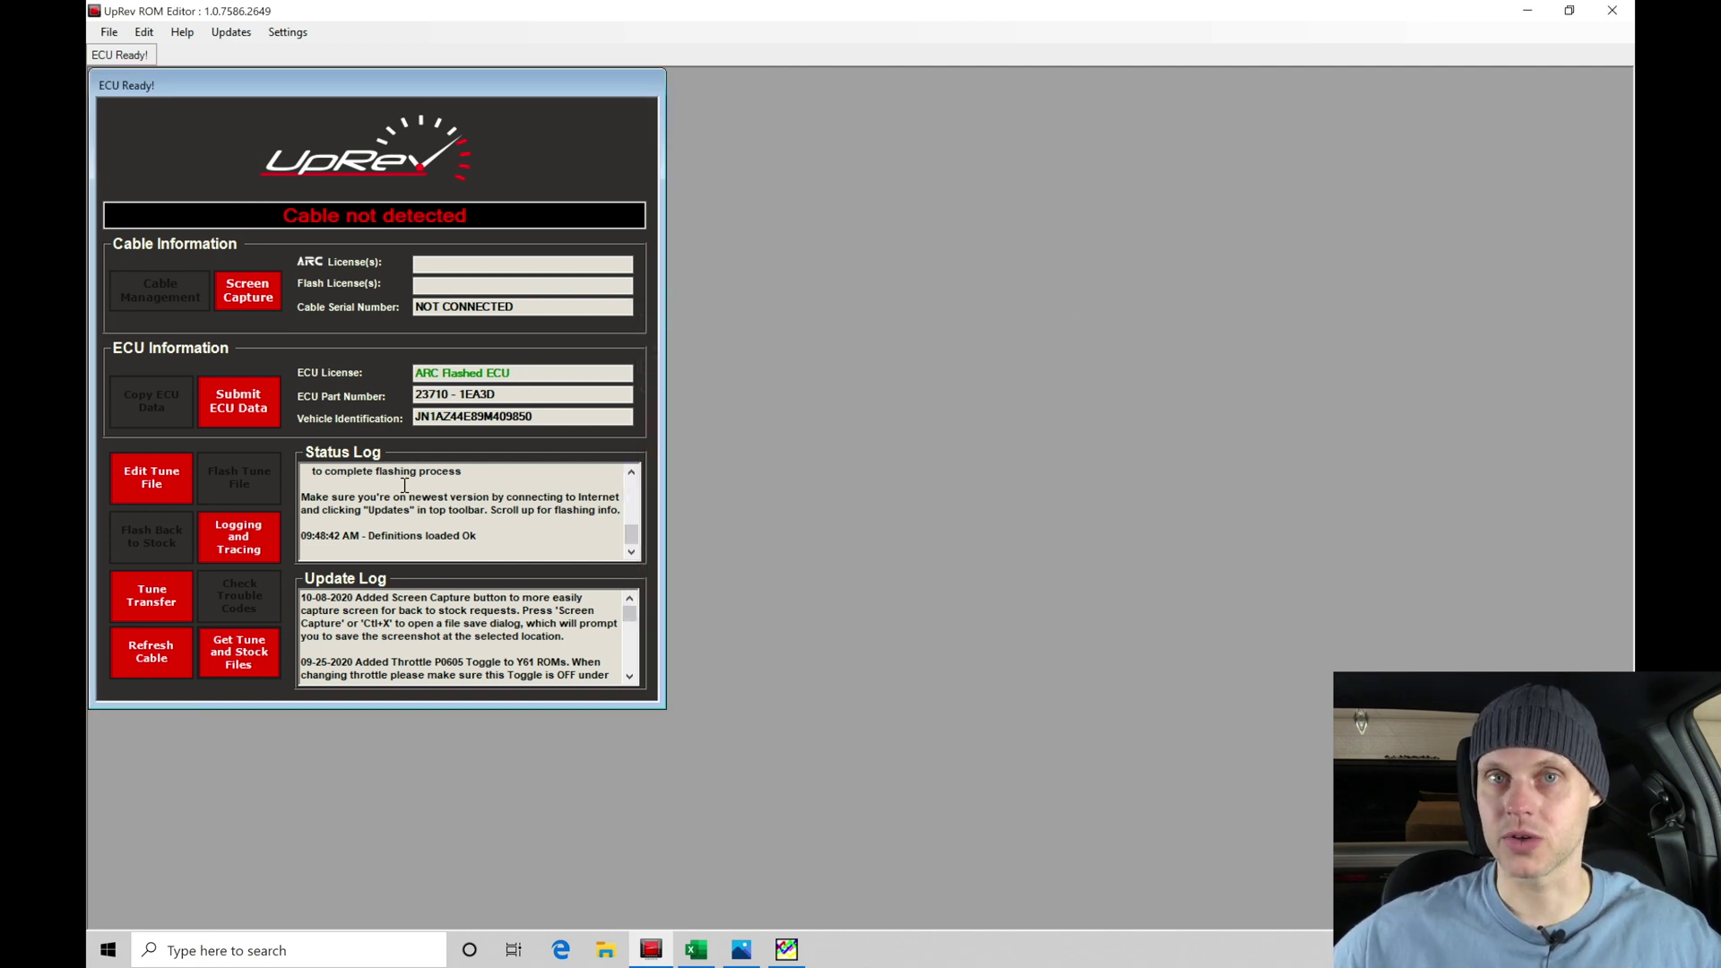
# - Open 1EA3D.OsirisROM from the EPA 370z folder for editing and place its window beside the ECU window, enlarged to show all table categories
pyautogui.click(160, 481)
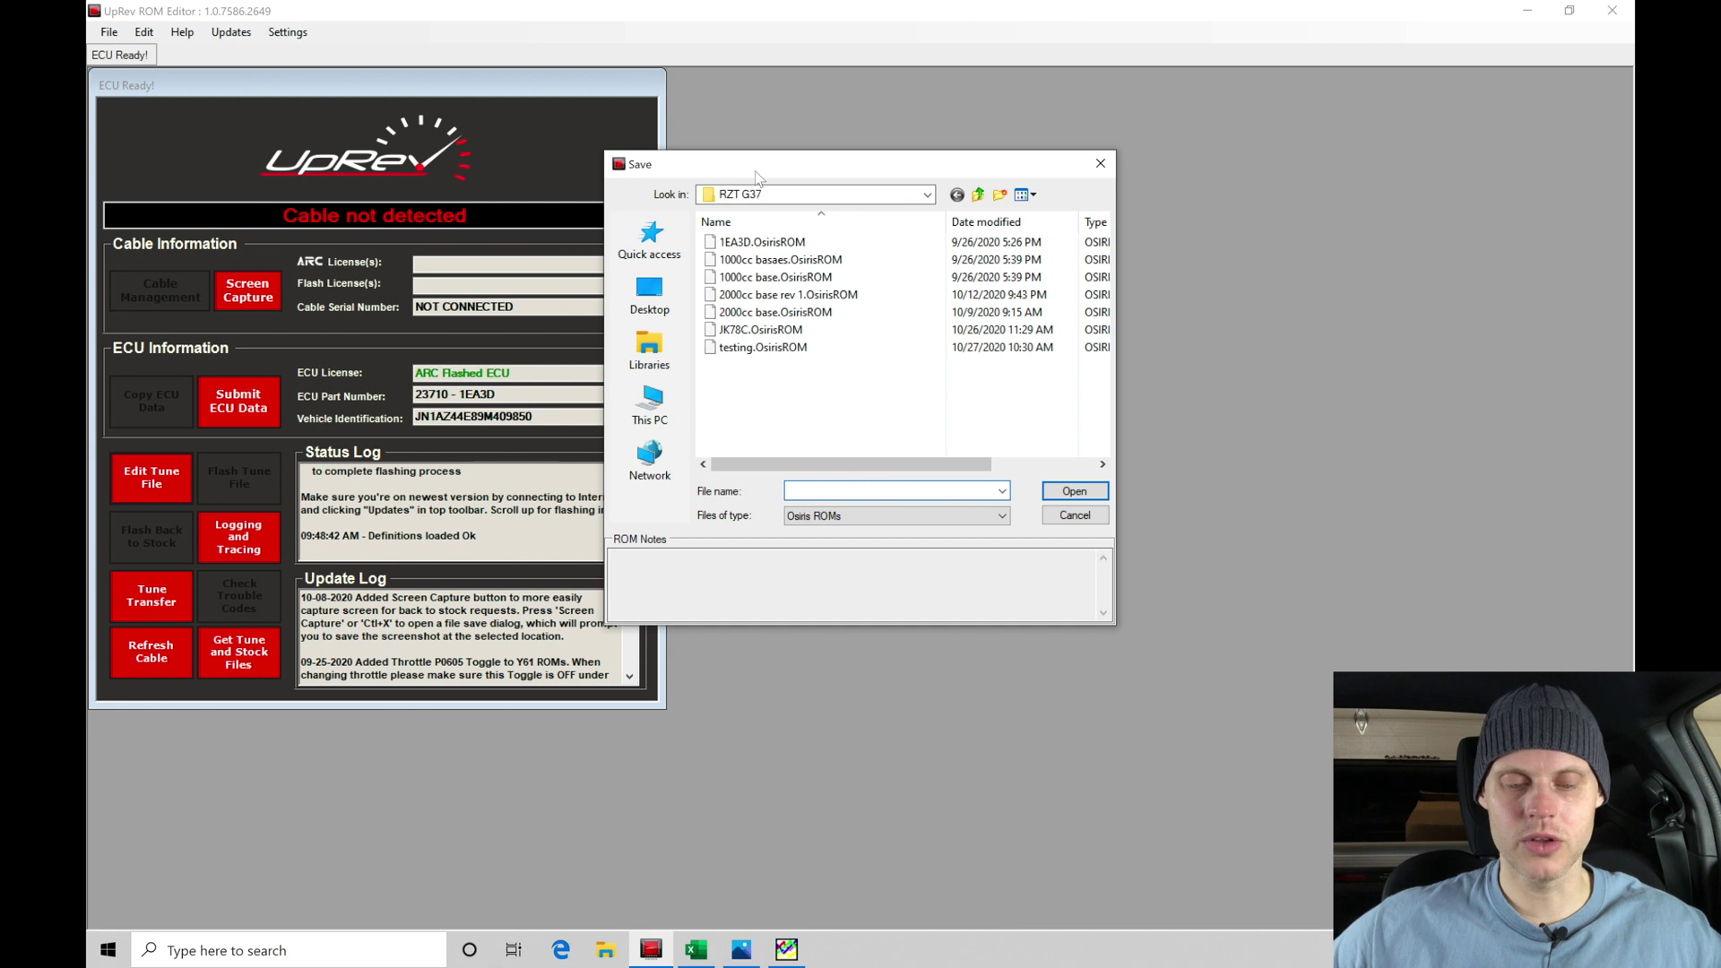
pyautogui.click(978, 196)
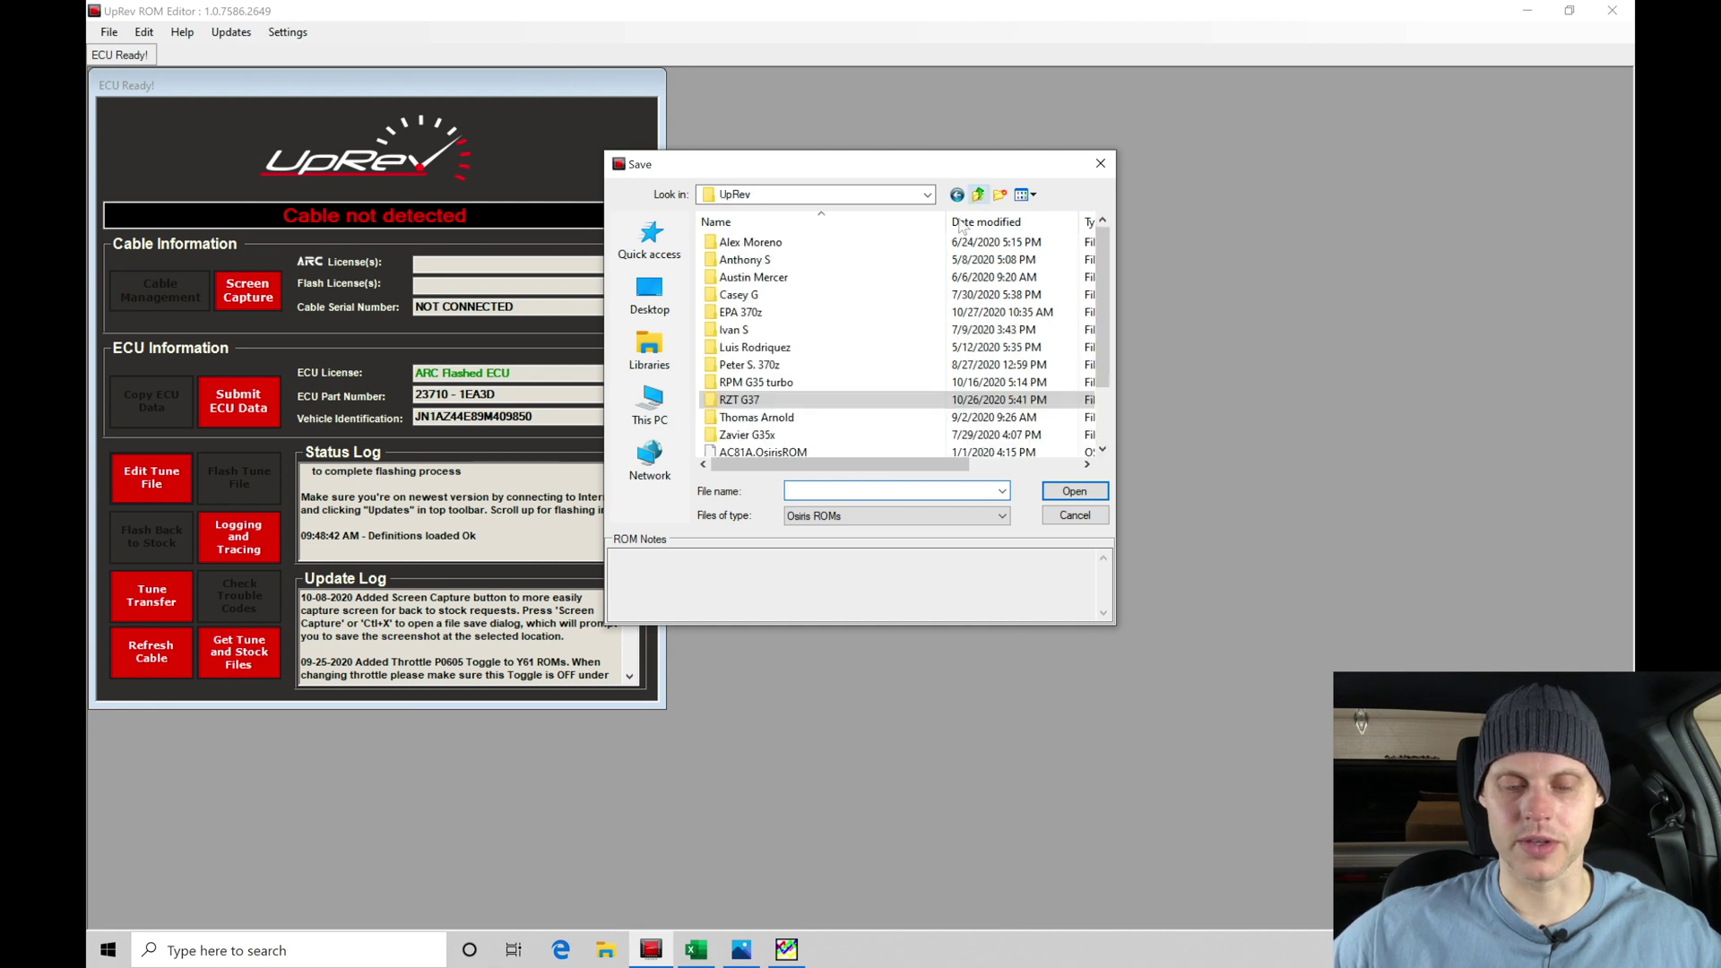
pyautogui.doubleClick(866, 318)
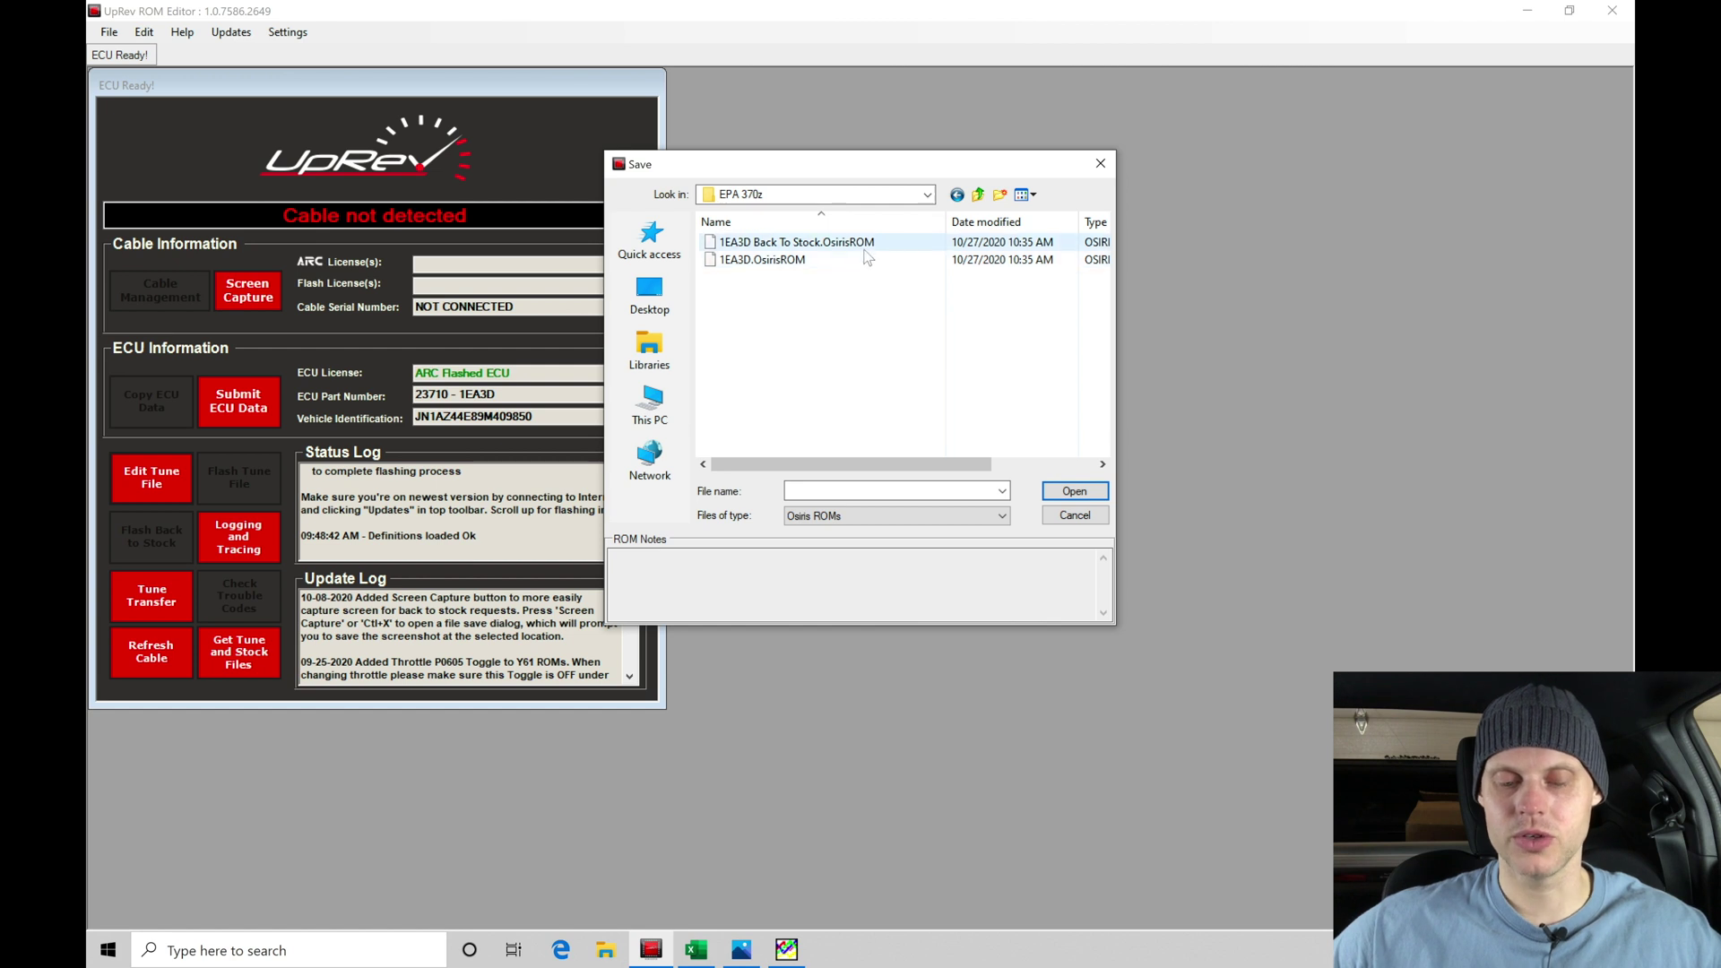
pyautogui.click(867, 244)
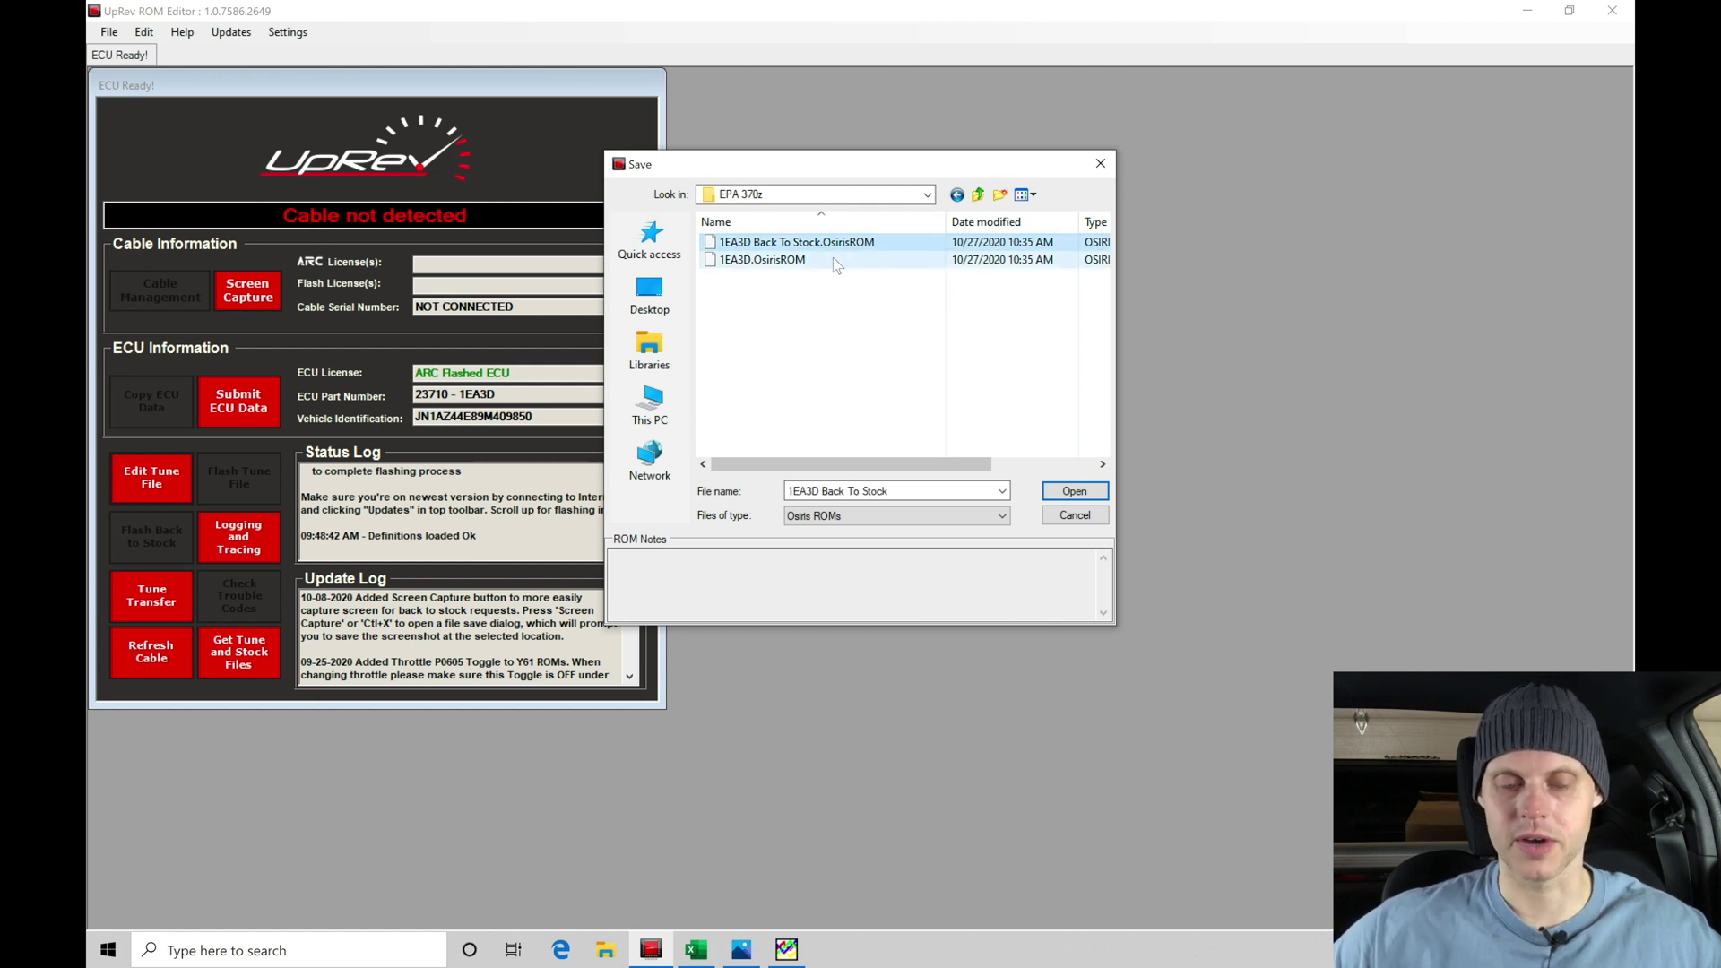
pyautogui.click(807, 261)
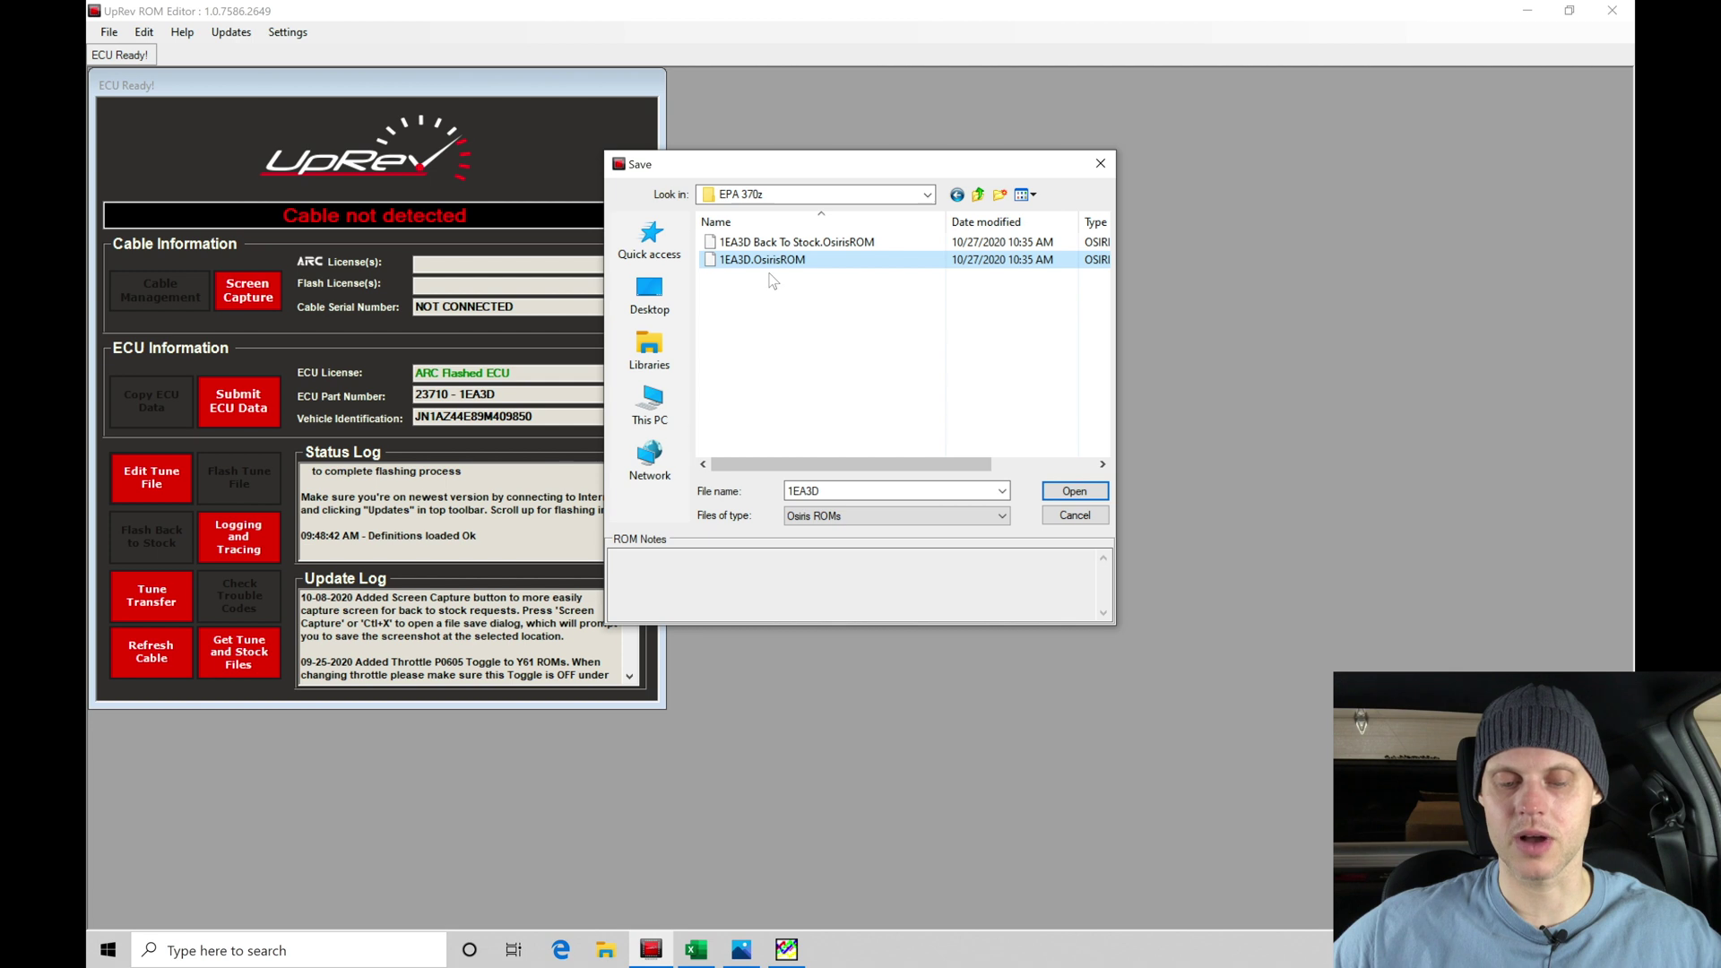
pyautogui.click(1064, 492)
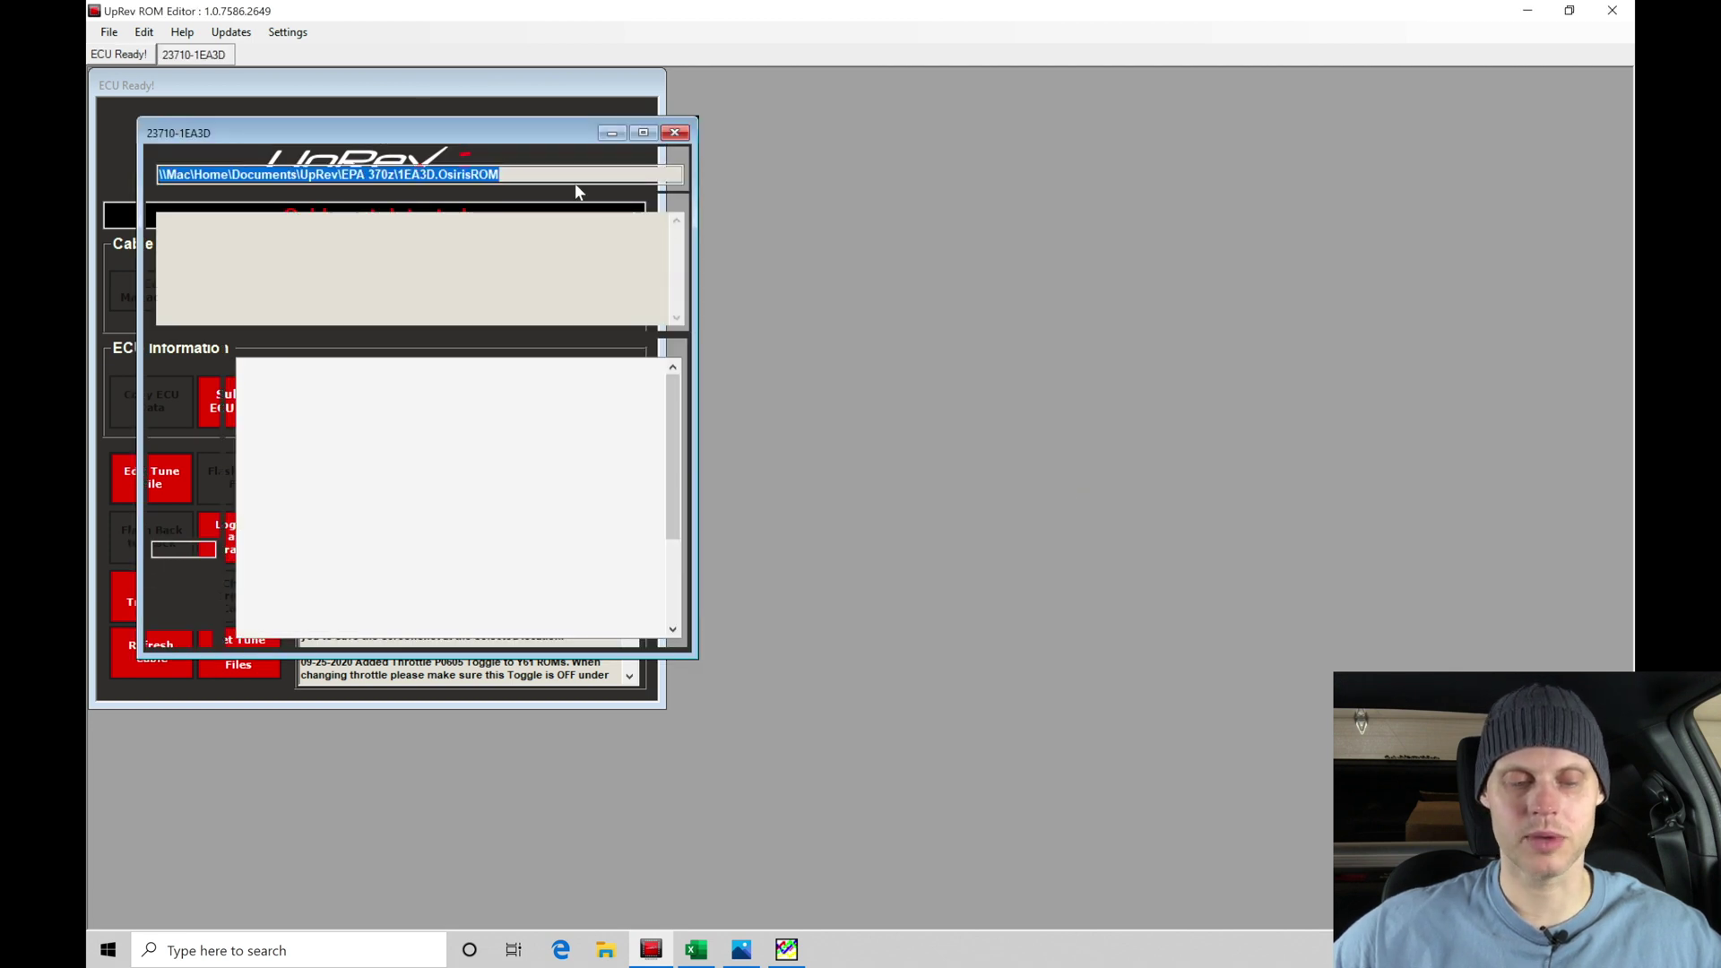
pyautogui.moveTo(530, 138); pyautogui.dragTo(1059, 90)
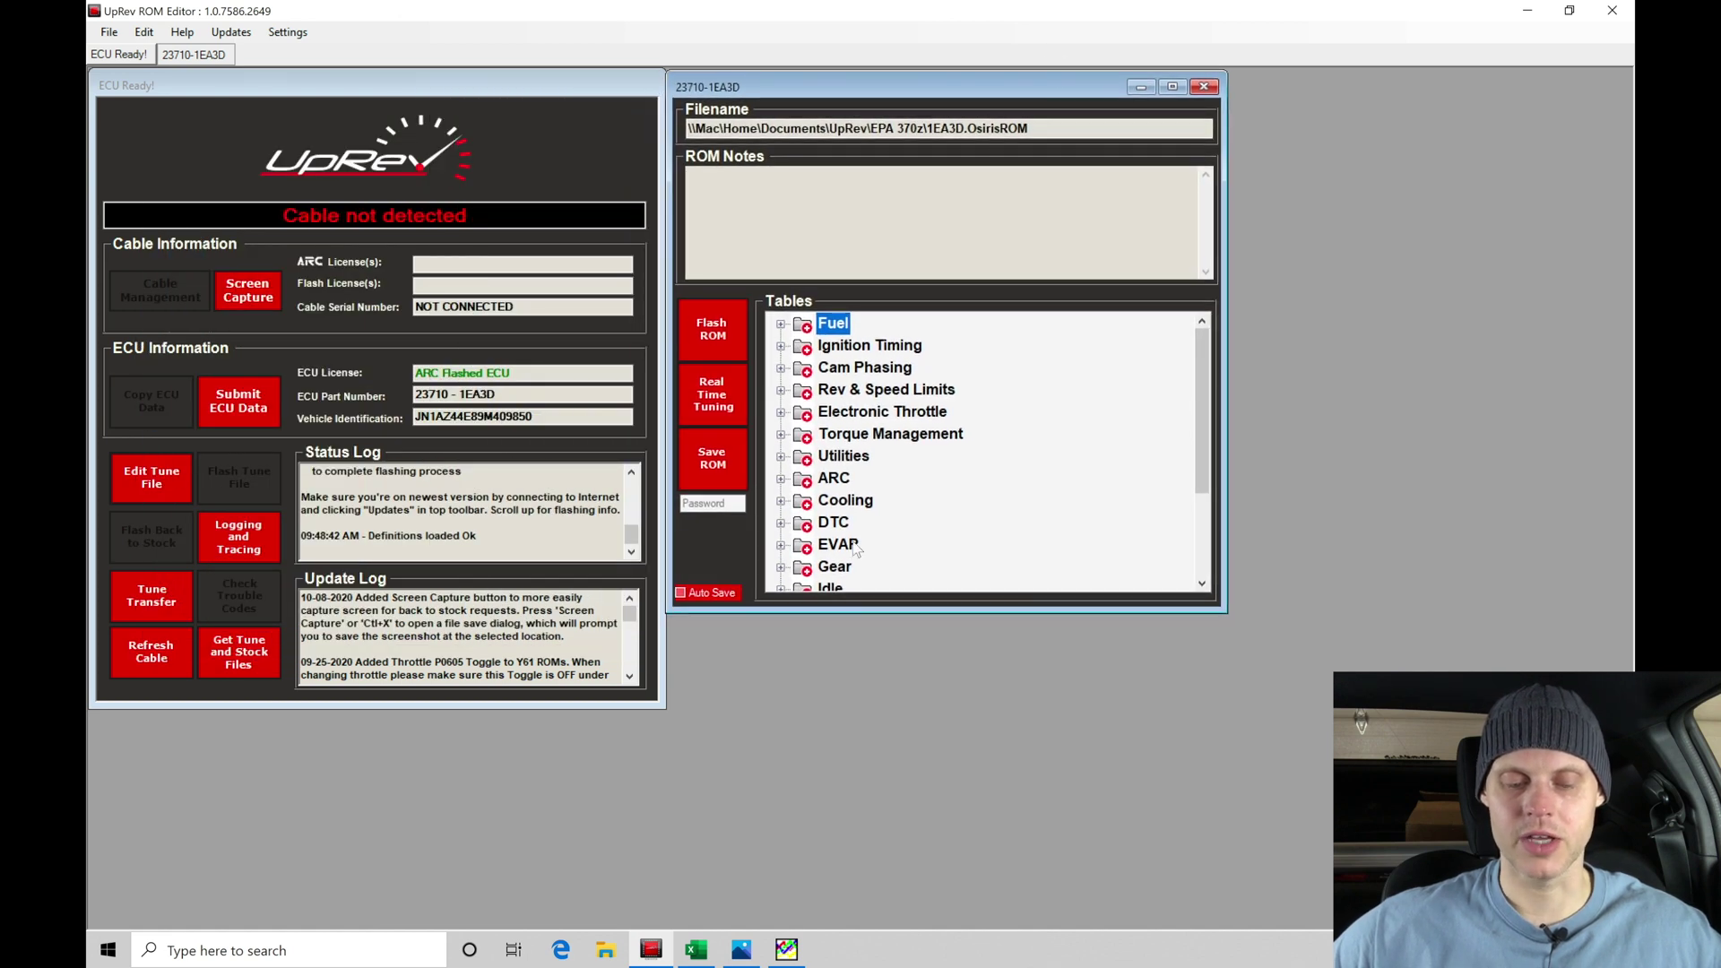
pyautogui.moveTo(863, 609); pyautogui.dragTo(861, 880)
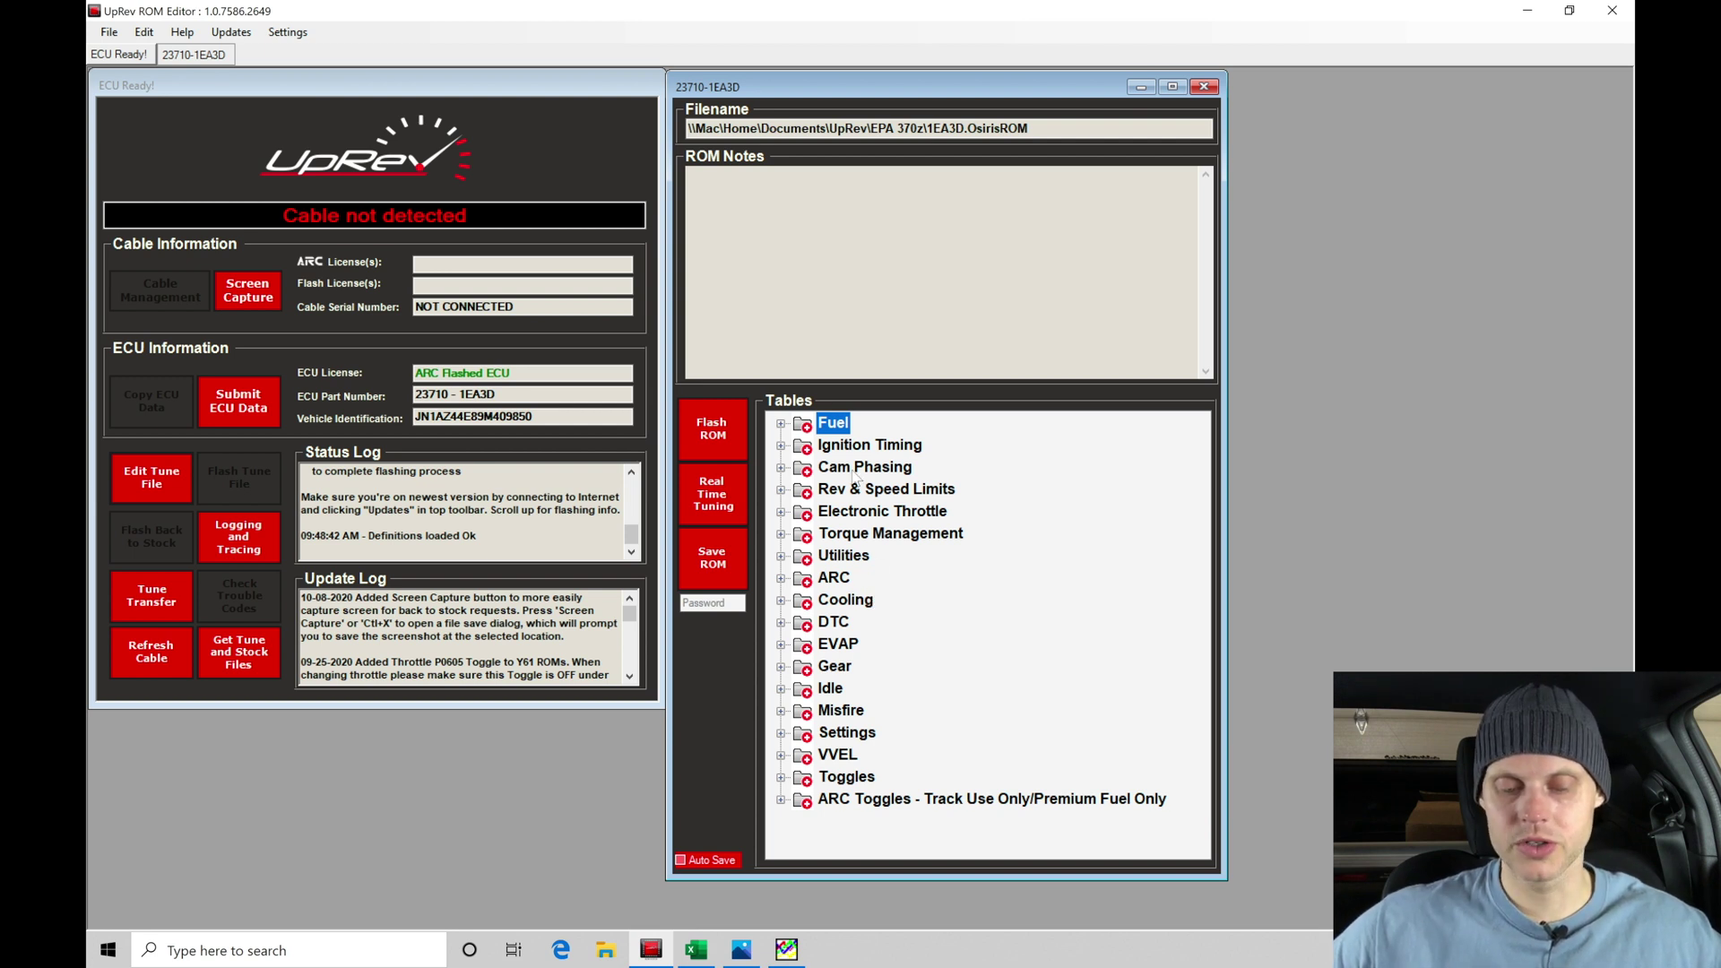
# - Expand the Fuel category and its Air/Fuel Ratio Calculations group, view the AFR Timing table and close it
pyautogui.click(781, 425)
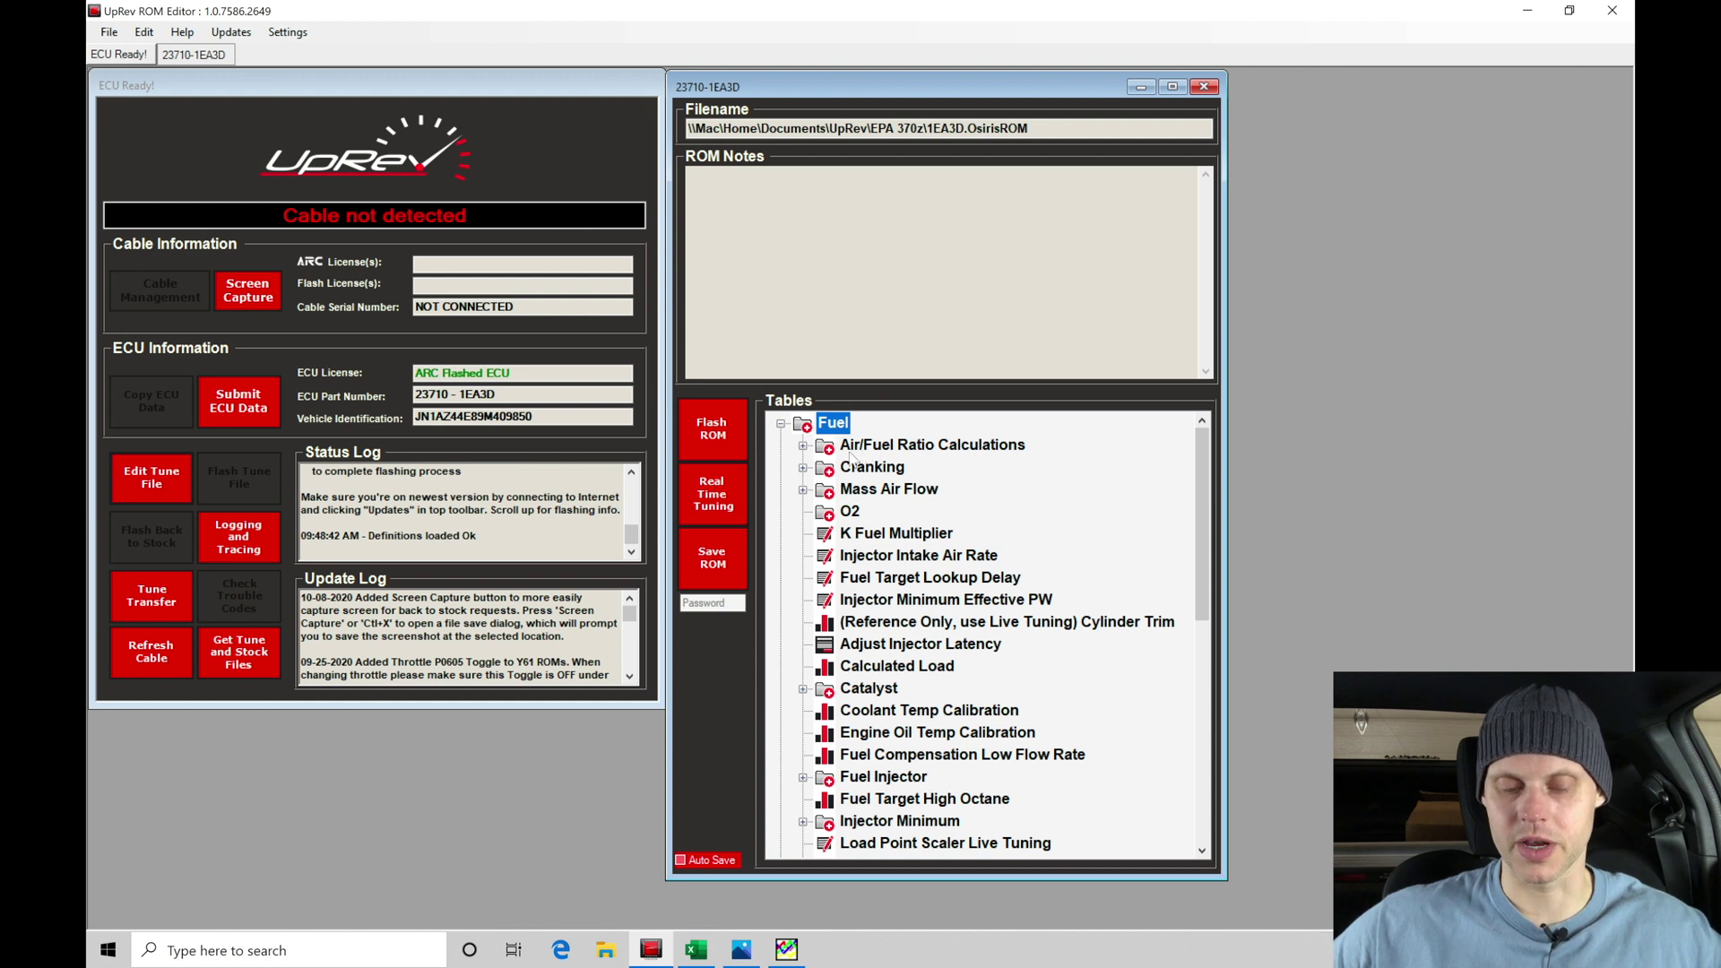
pyautogui.click(804, 445)
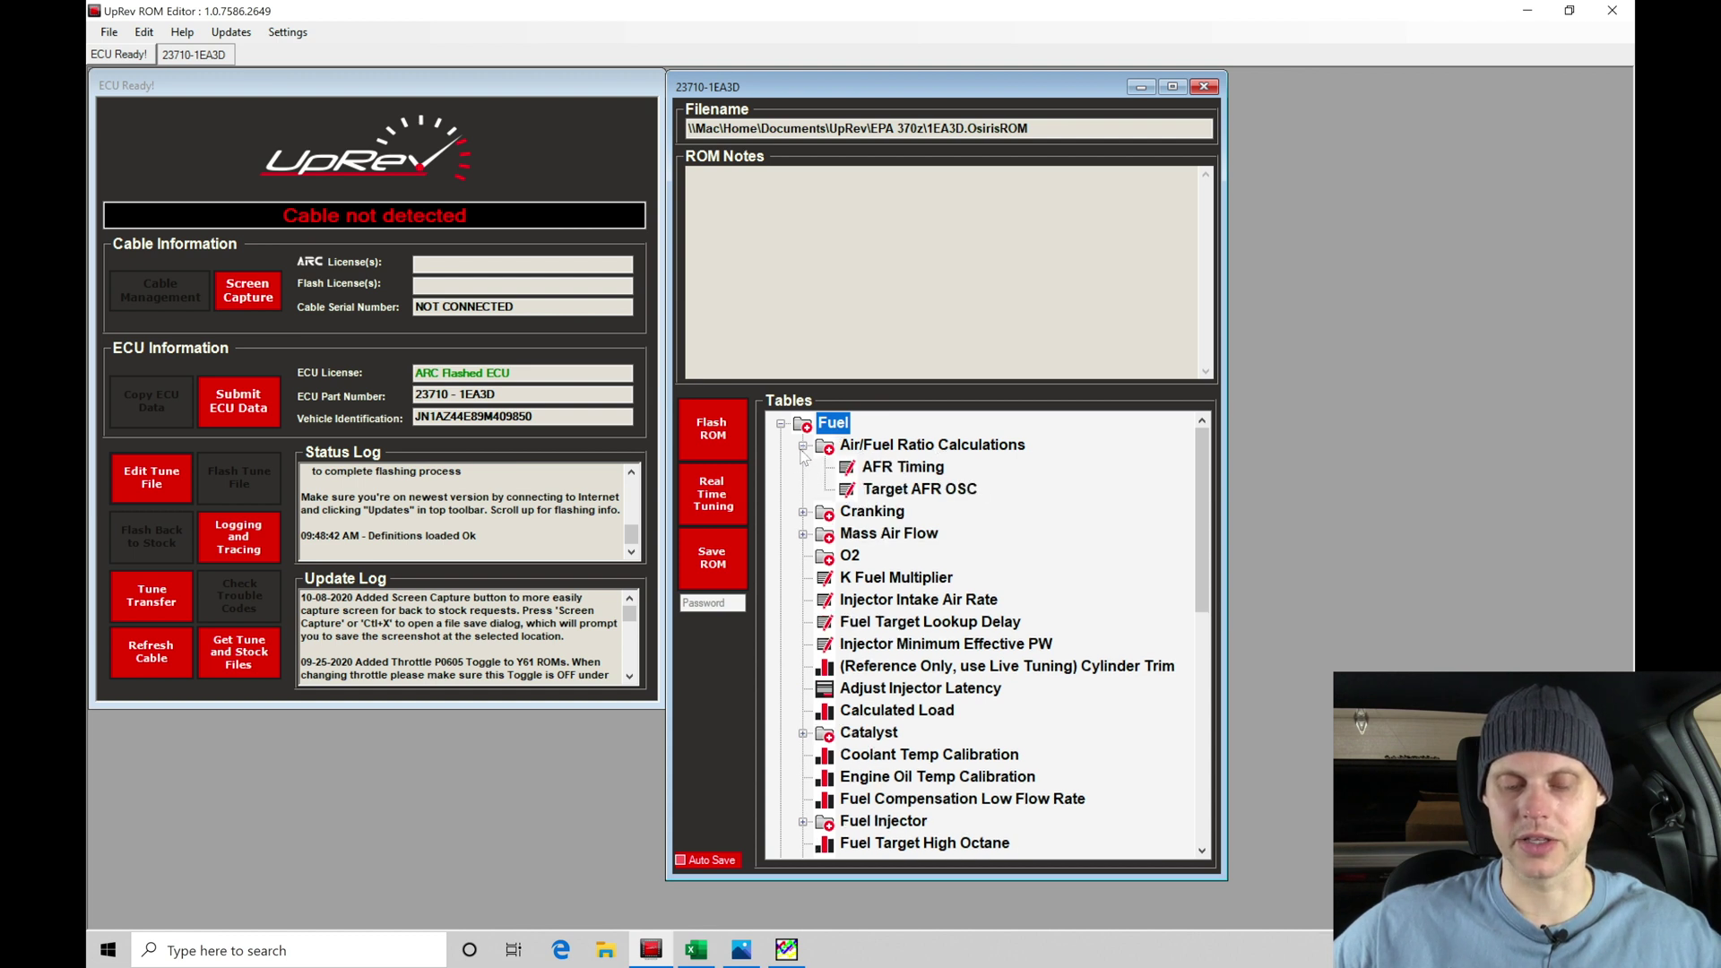
pyautogui.doubleClick(850, 473)
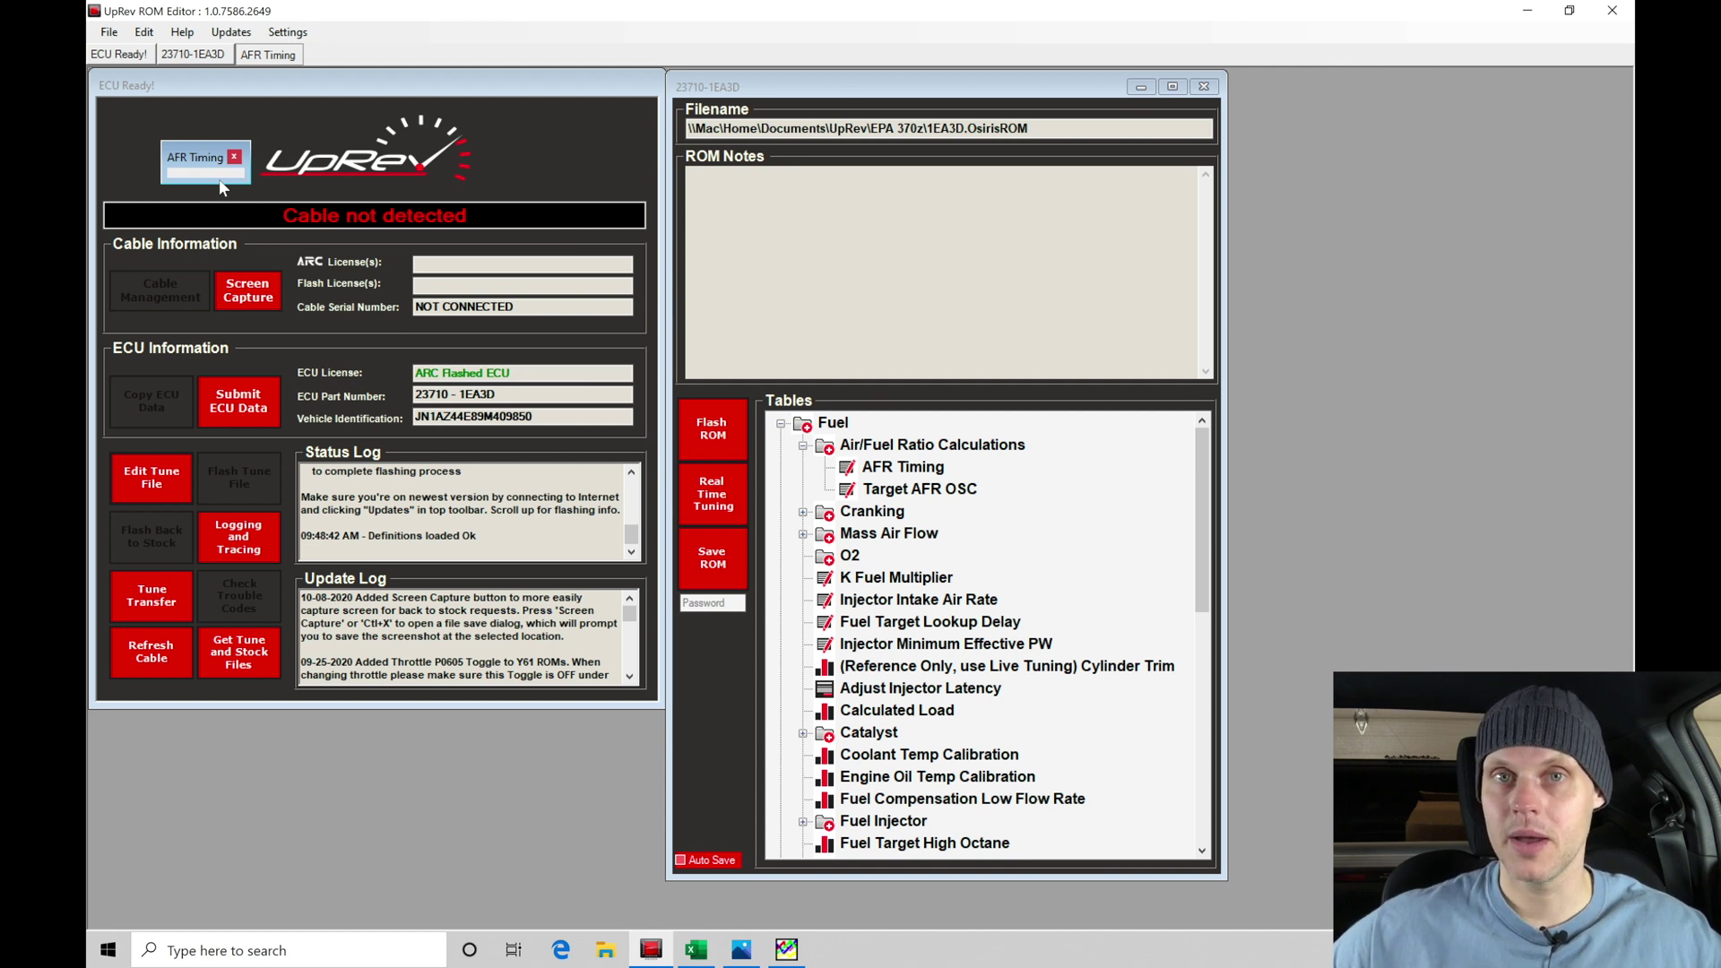
pyautogui.click(233, 157)
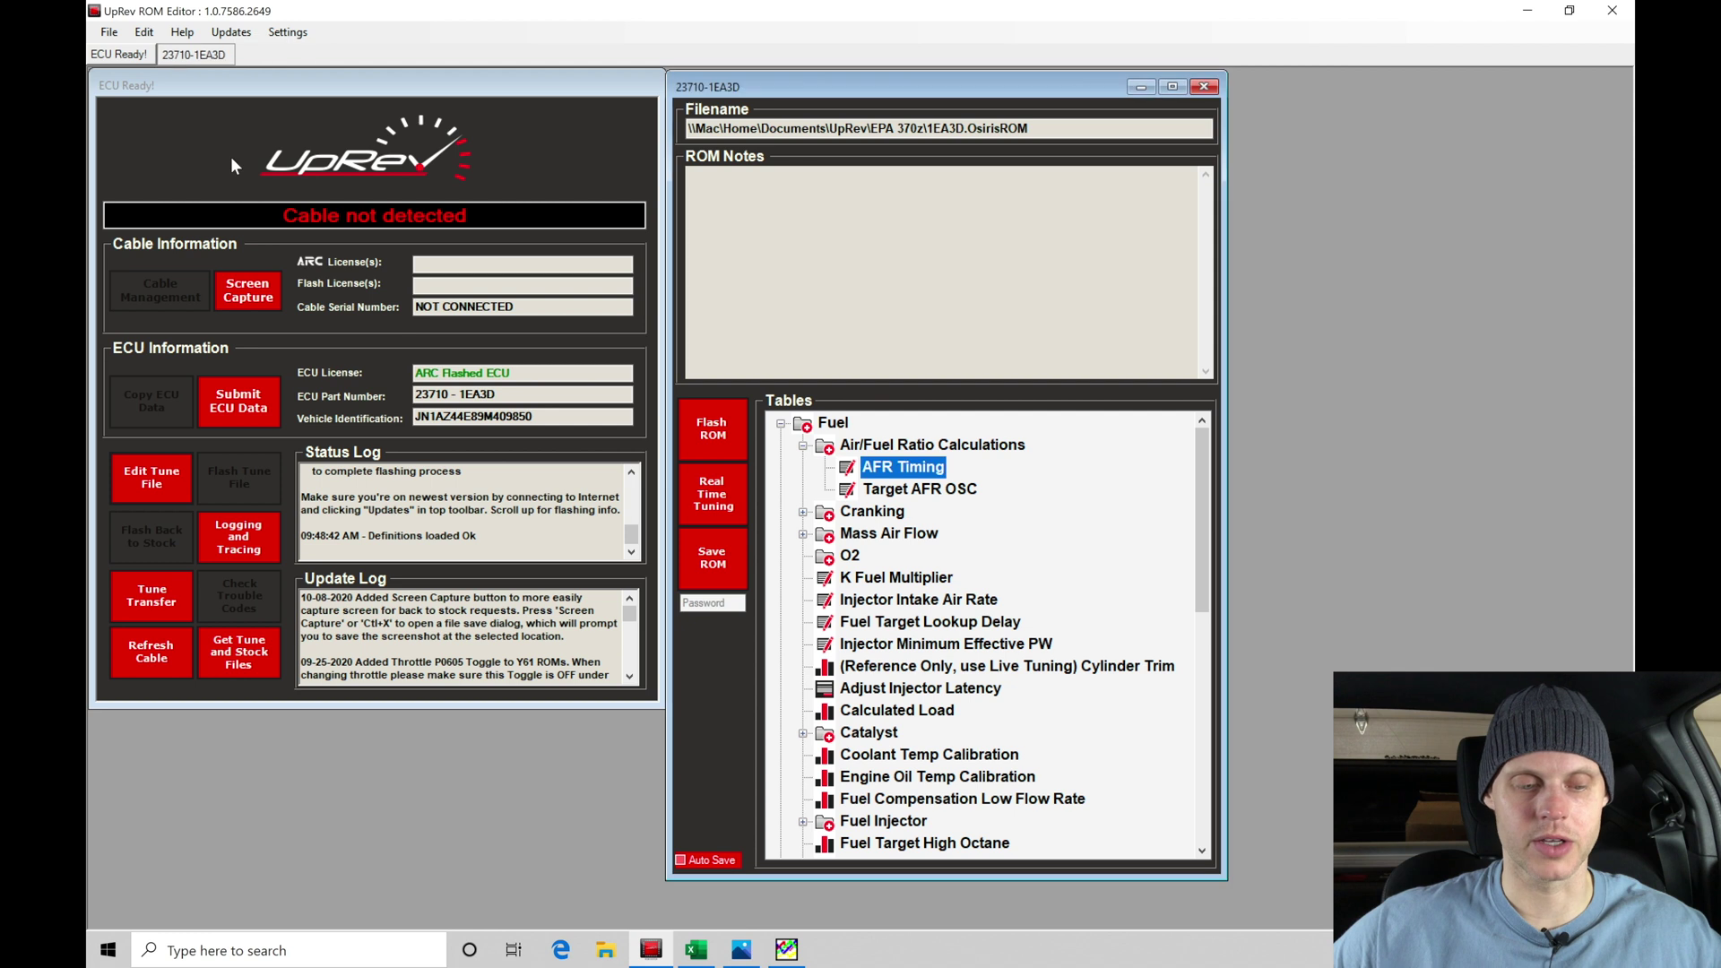
# - Locate the Show Beta Tables option without choosing it and take another look at the AFR Timing table
pyautogui.click(111, 34)
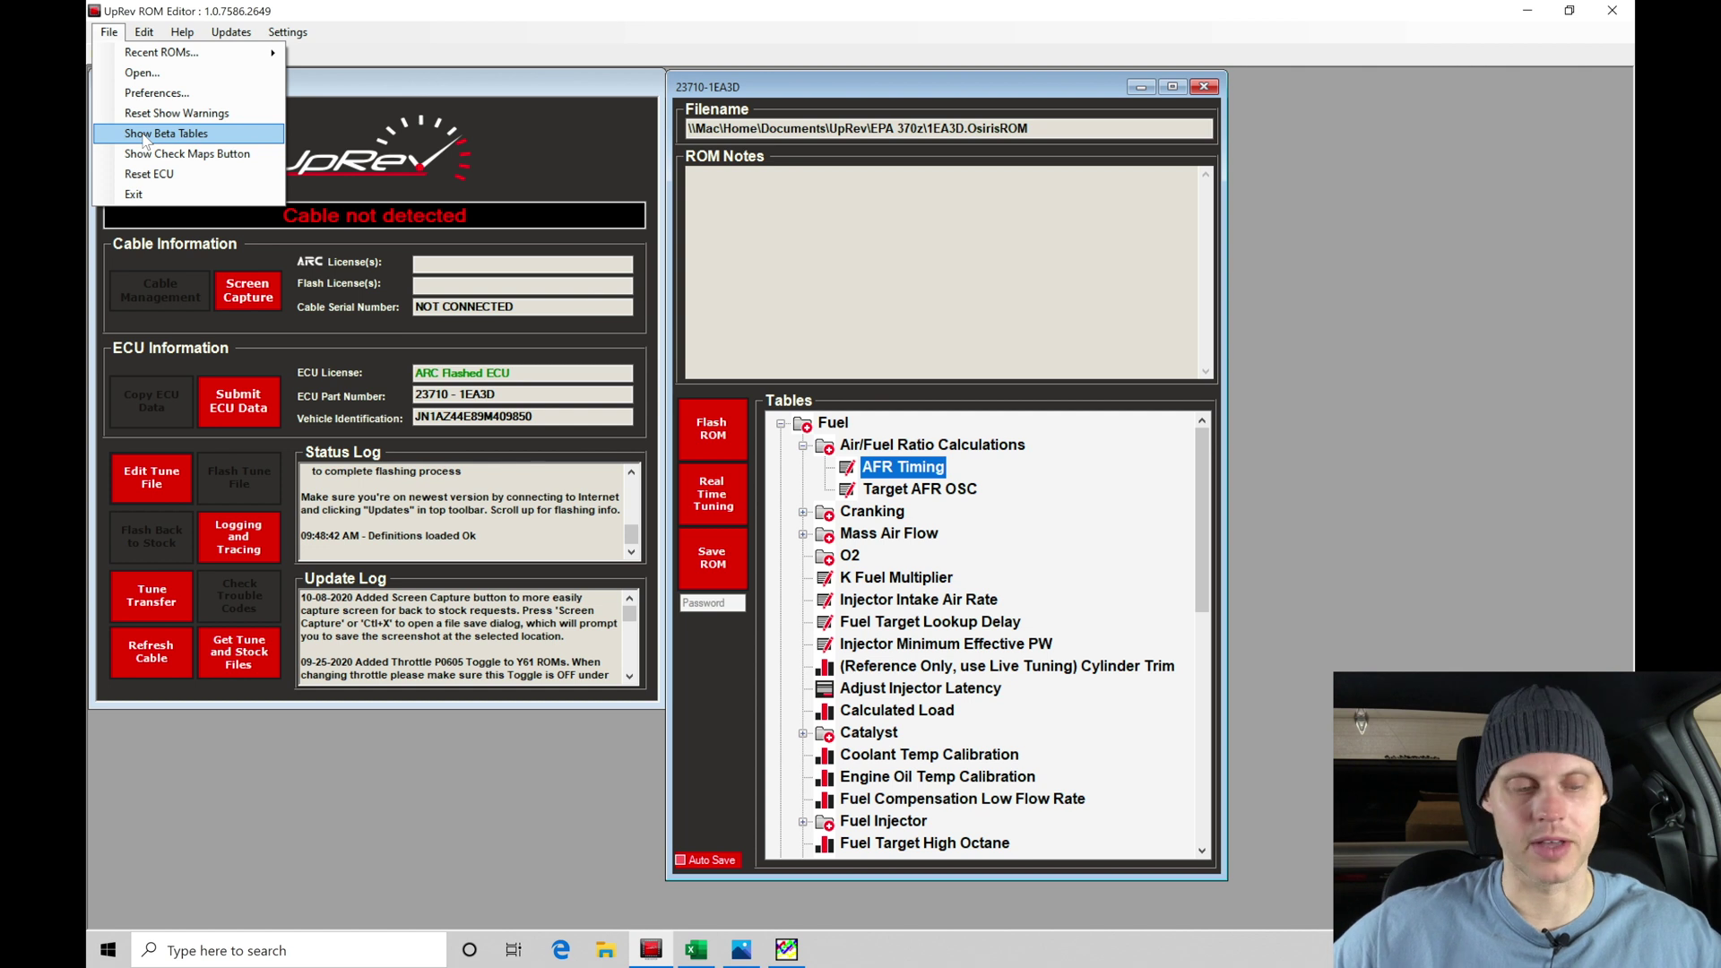
pyautogui.click(964, 496)
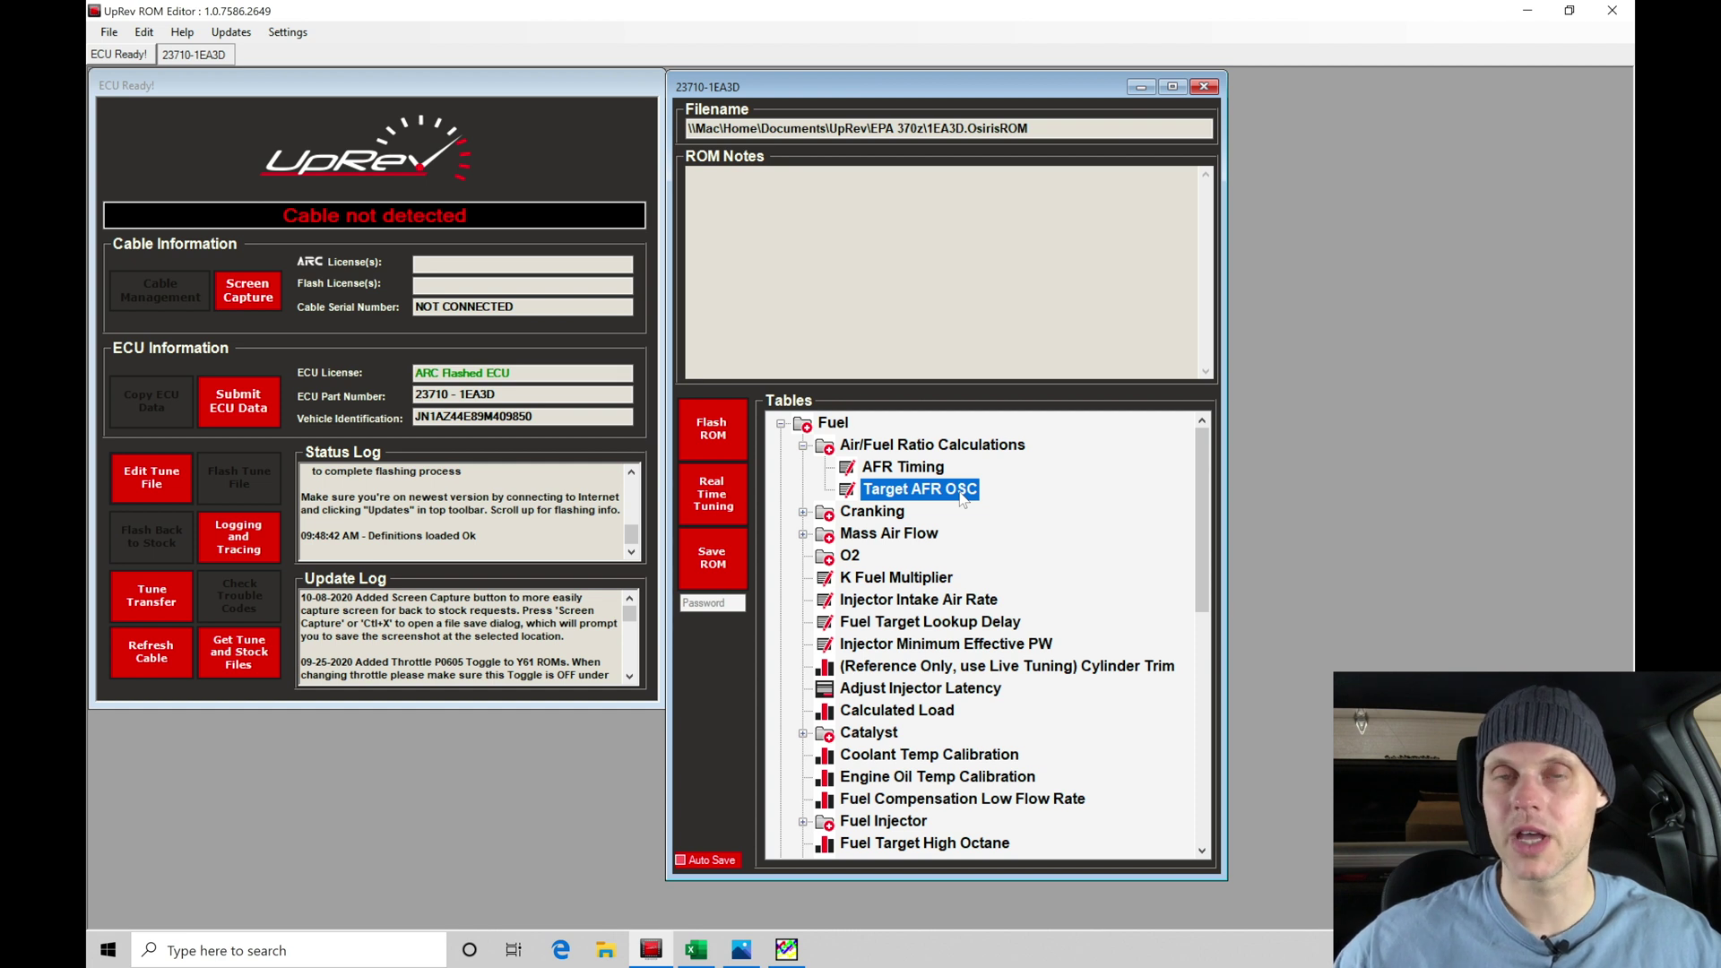
pyautogui.doubleClick(911, 472)
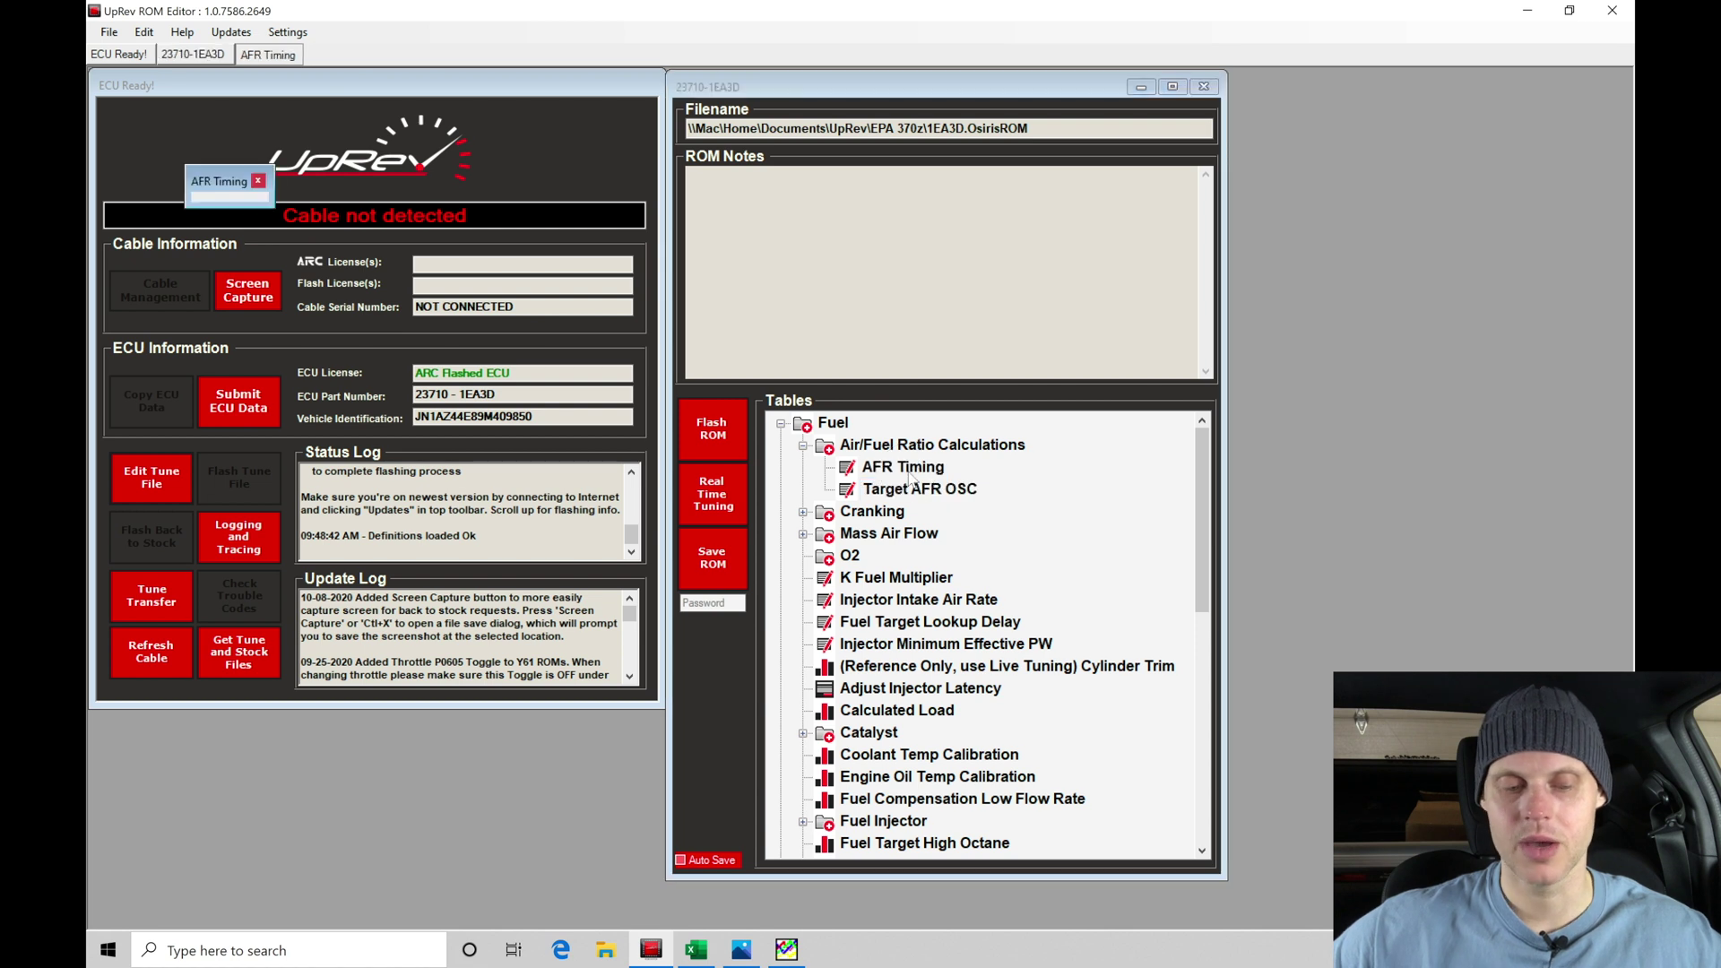
pyautogui.click(259, 180)
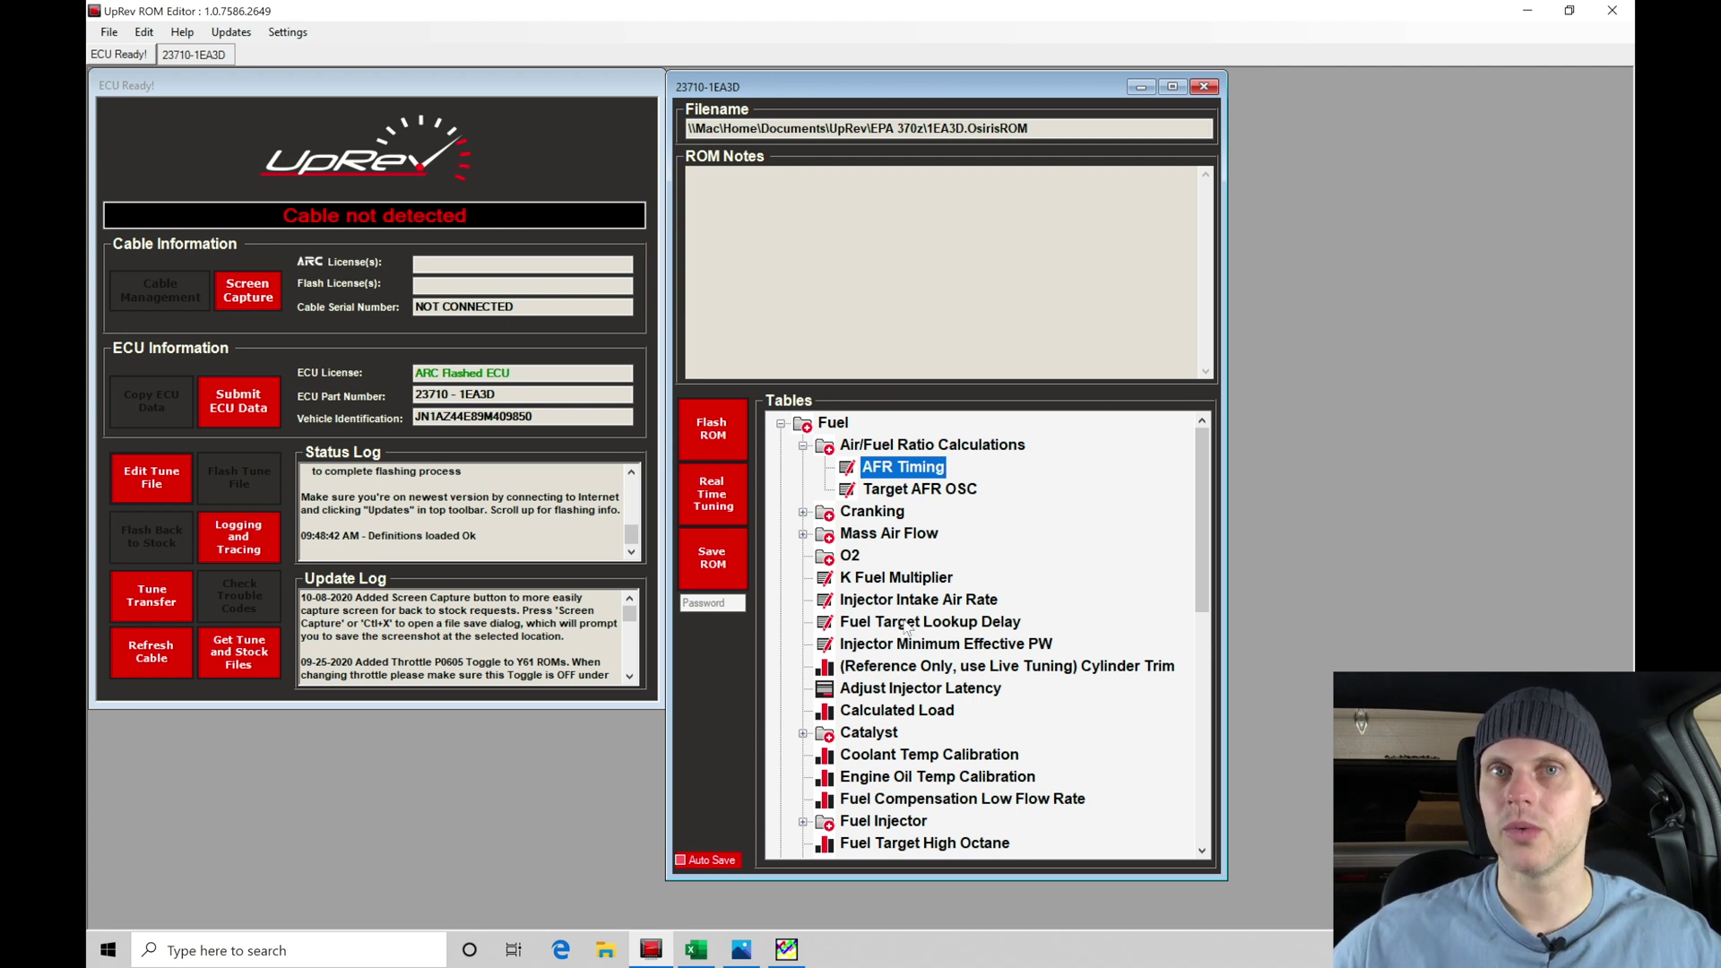
# - Collapse the Air/Fuel Ratio Calculations group and expand the Cranking group to examine its tables
pyautogui.click(802, 448)
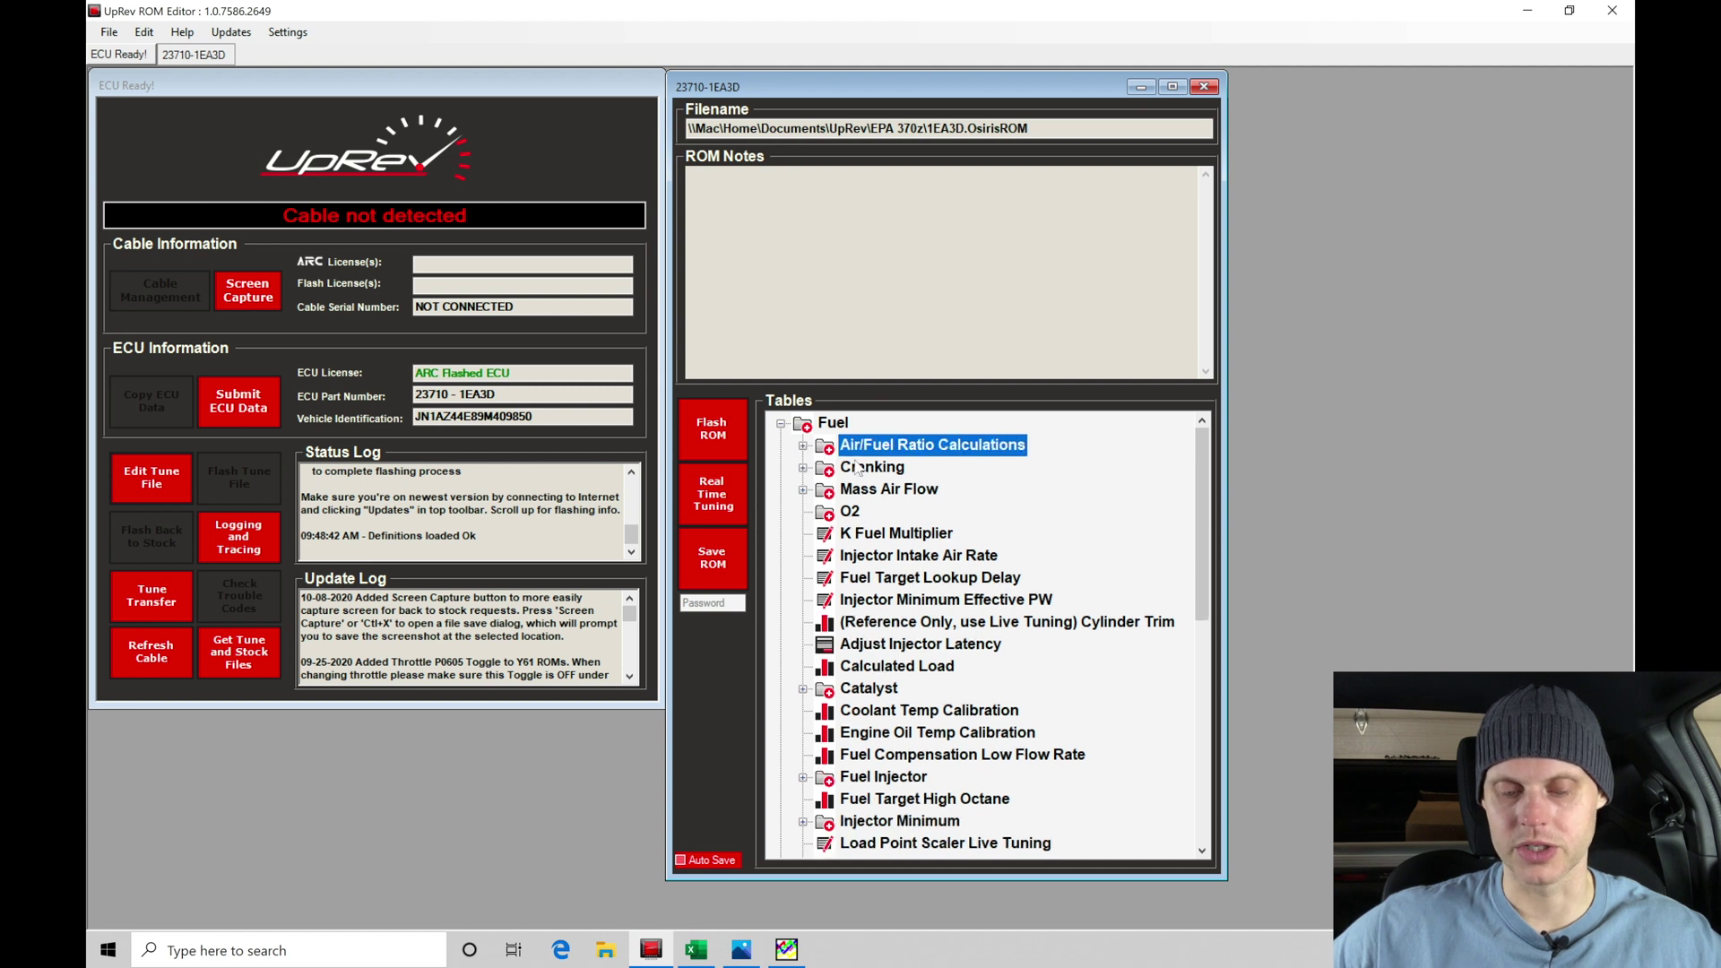
pyautogui.click(804, 469)
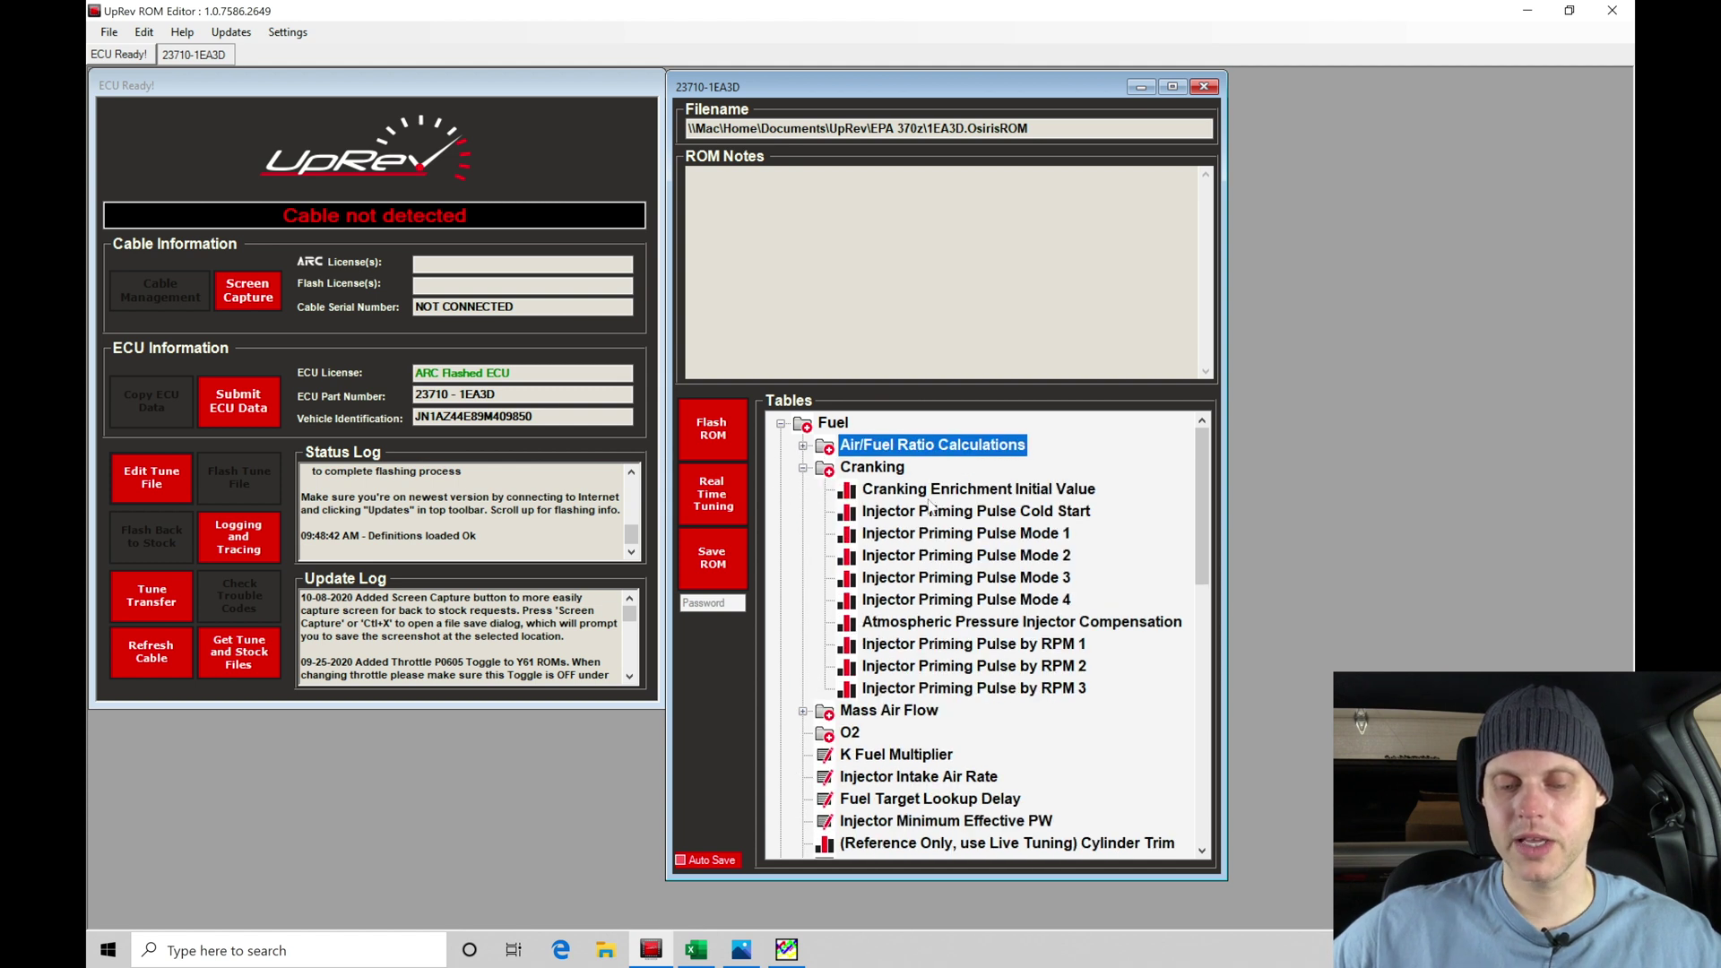